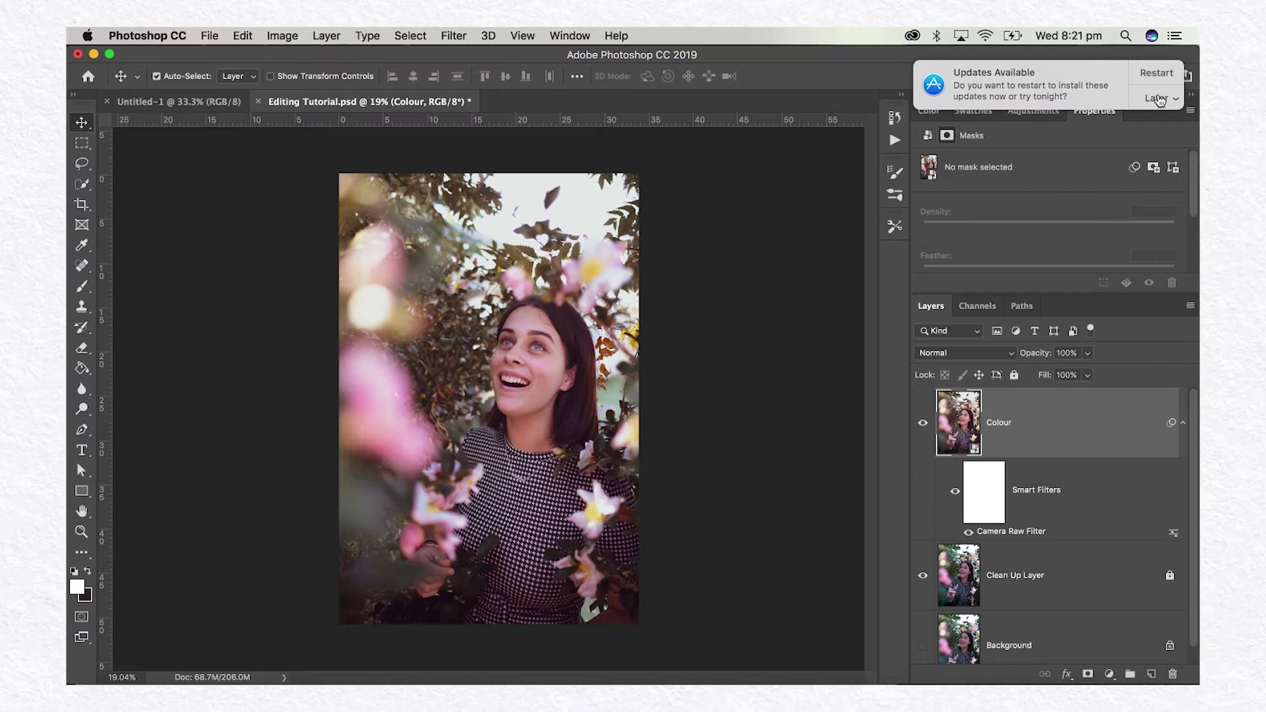
Postpone the system update notification and add a Solid Color fill layer in blue-violet 3a23b0 above the Colour layer
left_click(1160, 99)
left_click(1117, 170)
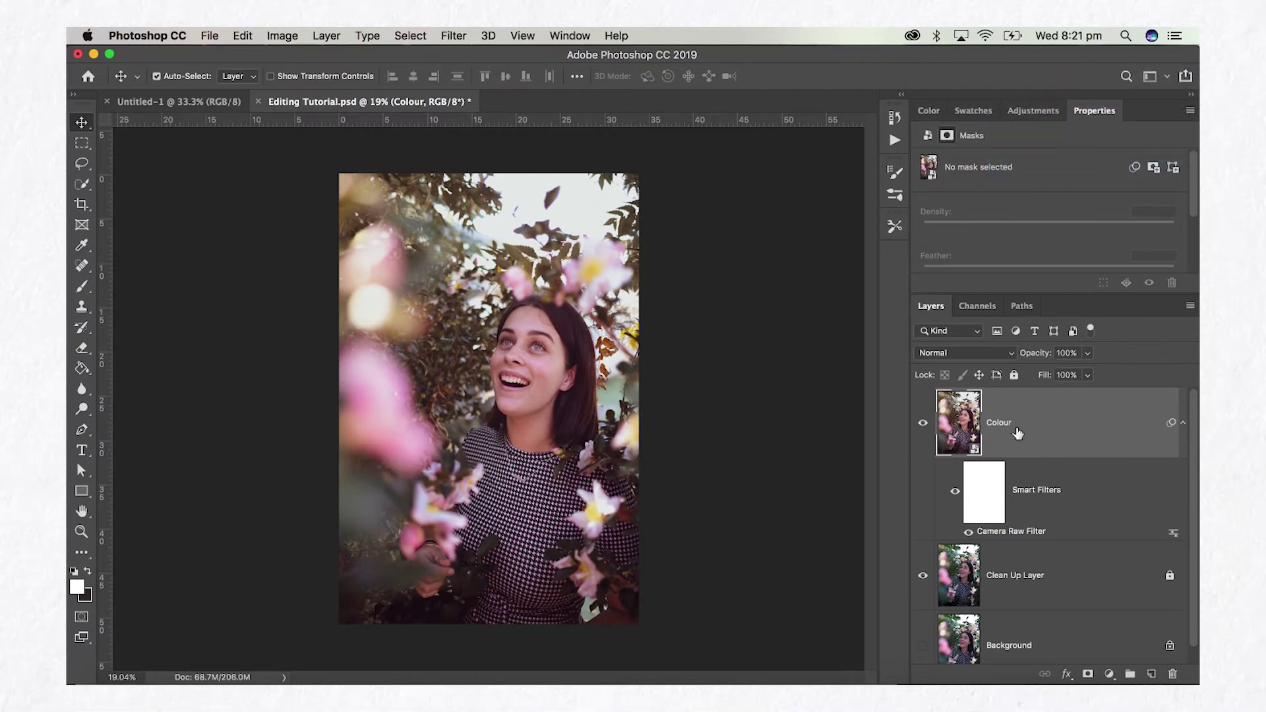
left_click(1108, 675)
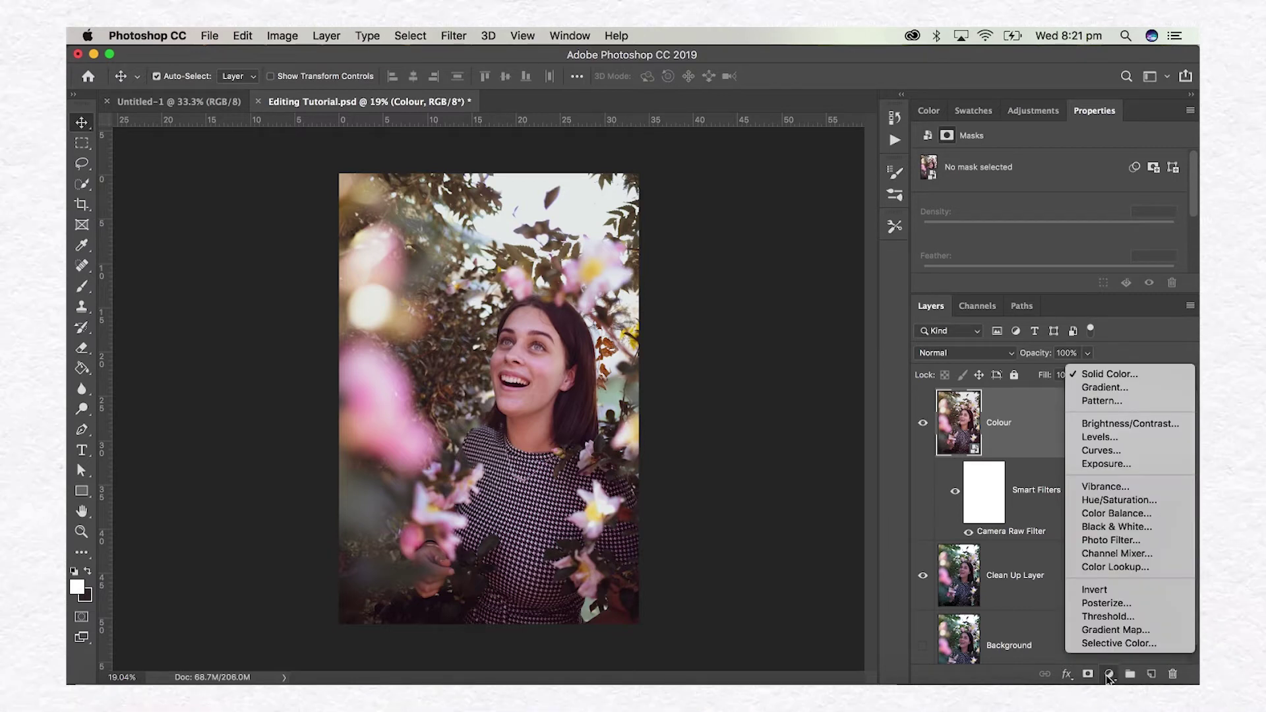
left_click(1115, 375)
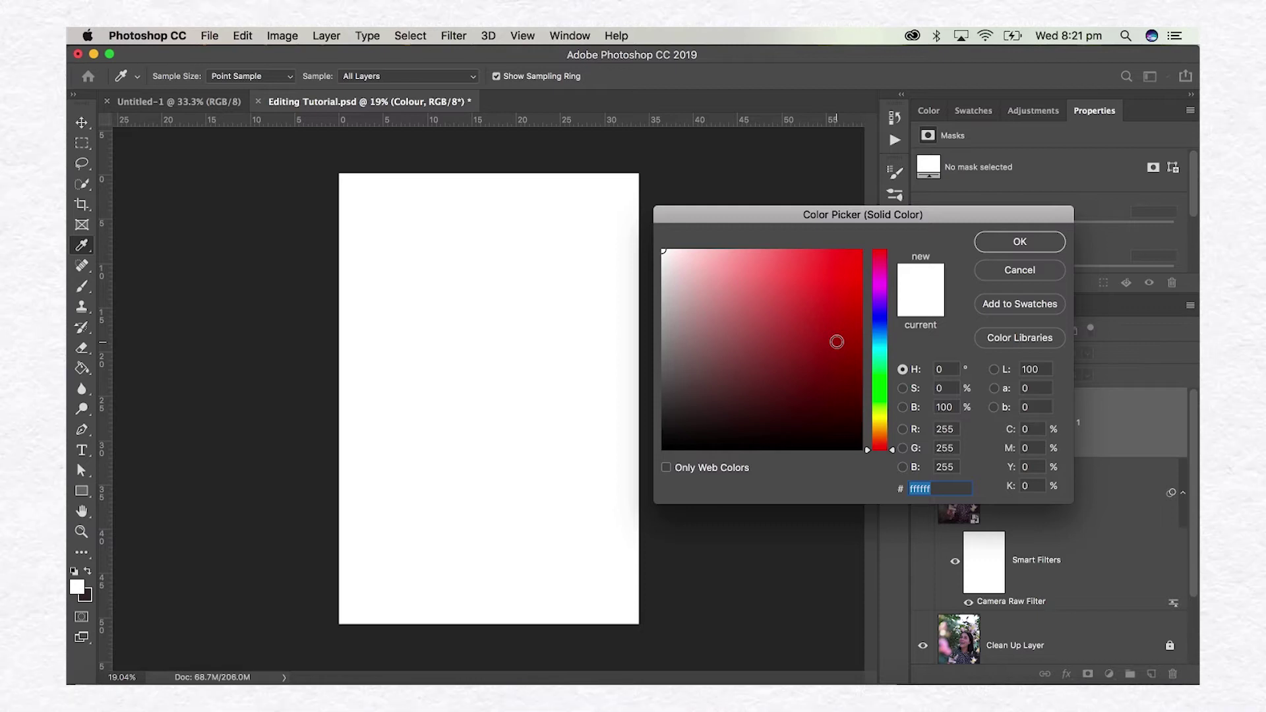
left_click(880, 311)
left_click(824, 312)
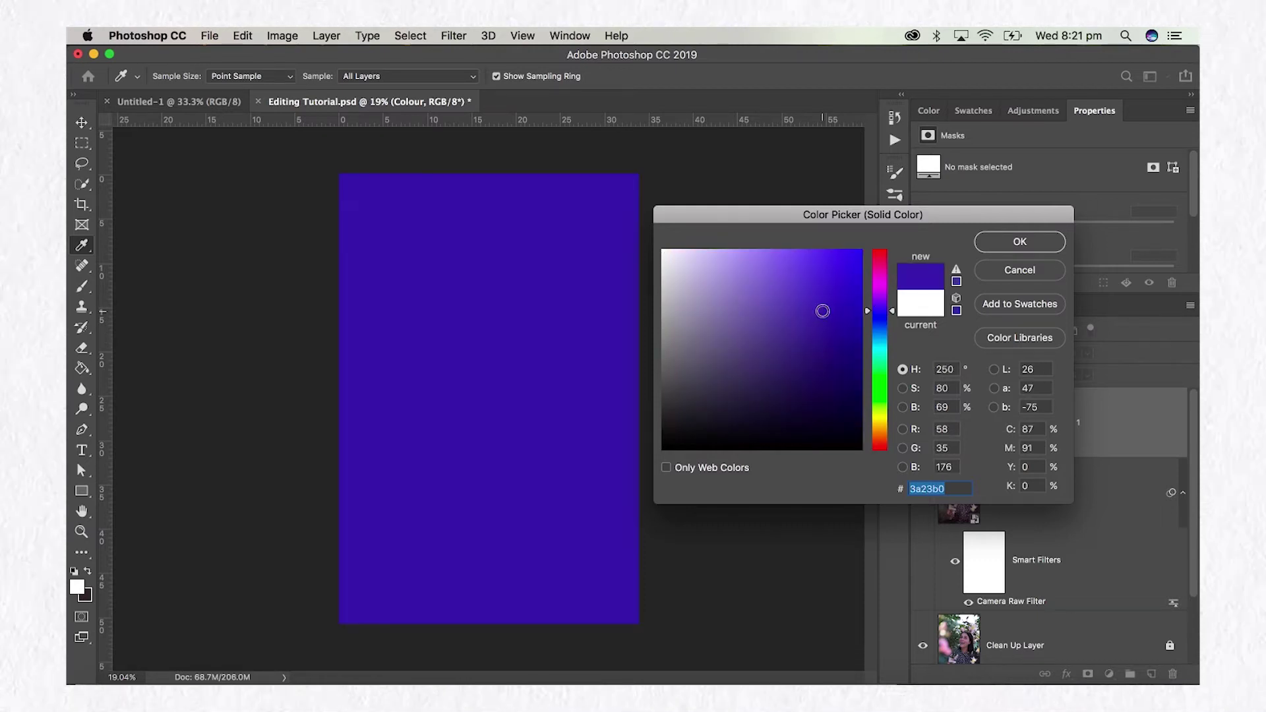
left_click(1015, 246)
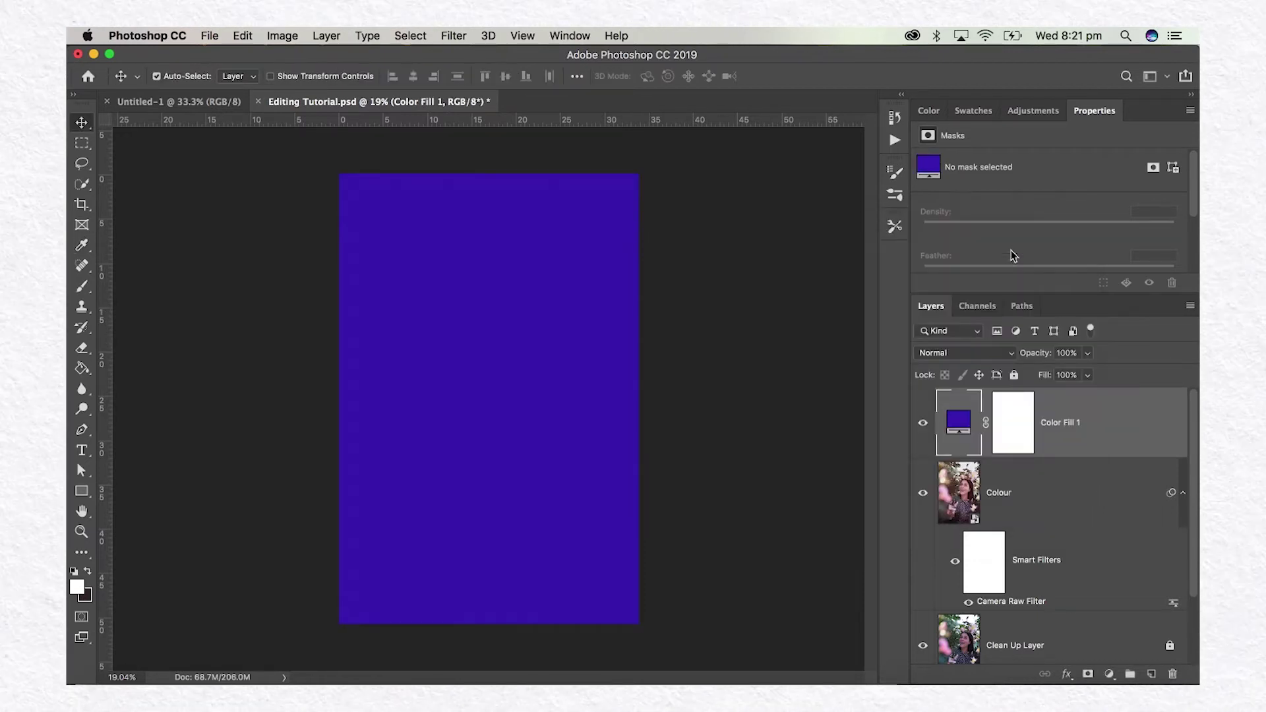
Check the photo with the colour fill hidden, restore the fill, and set its blend mode to Soft Light
left_click(927, 424)
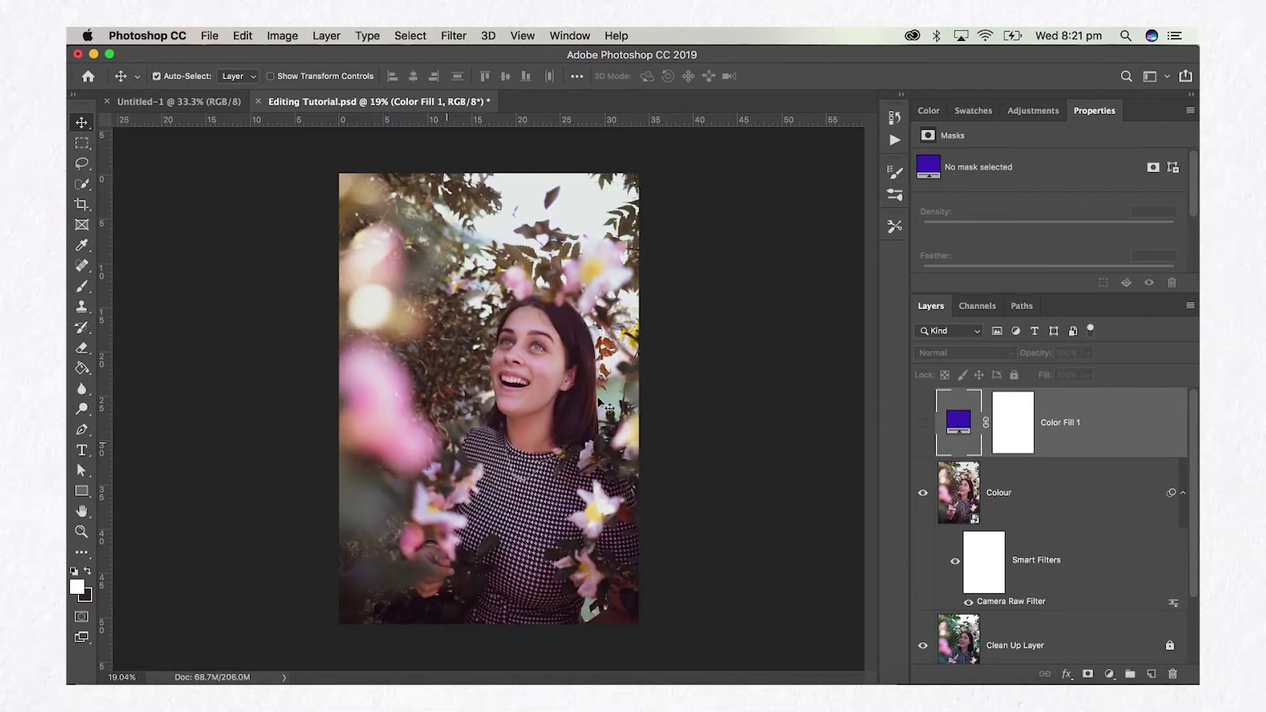
left_click(924, 425)
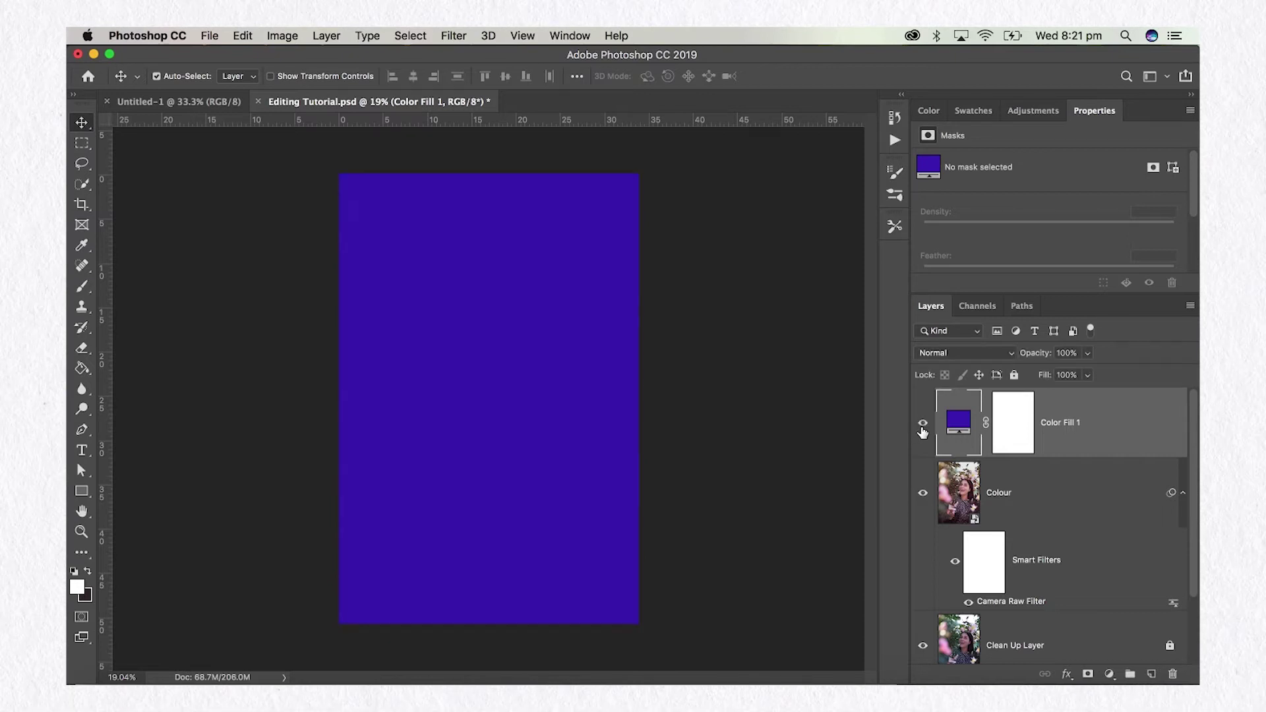
left_click(954, 355)
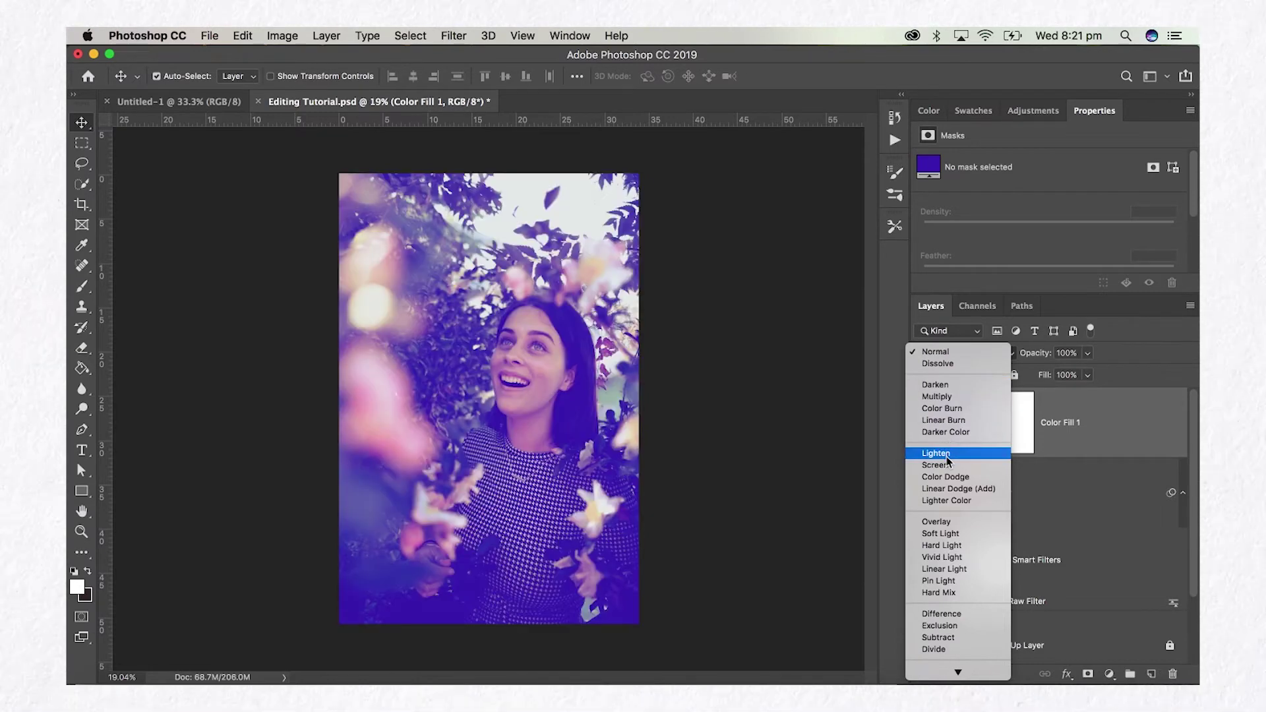
left_click(956, 535)
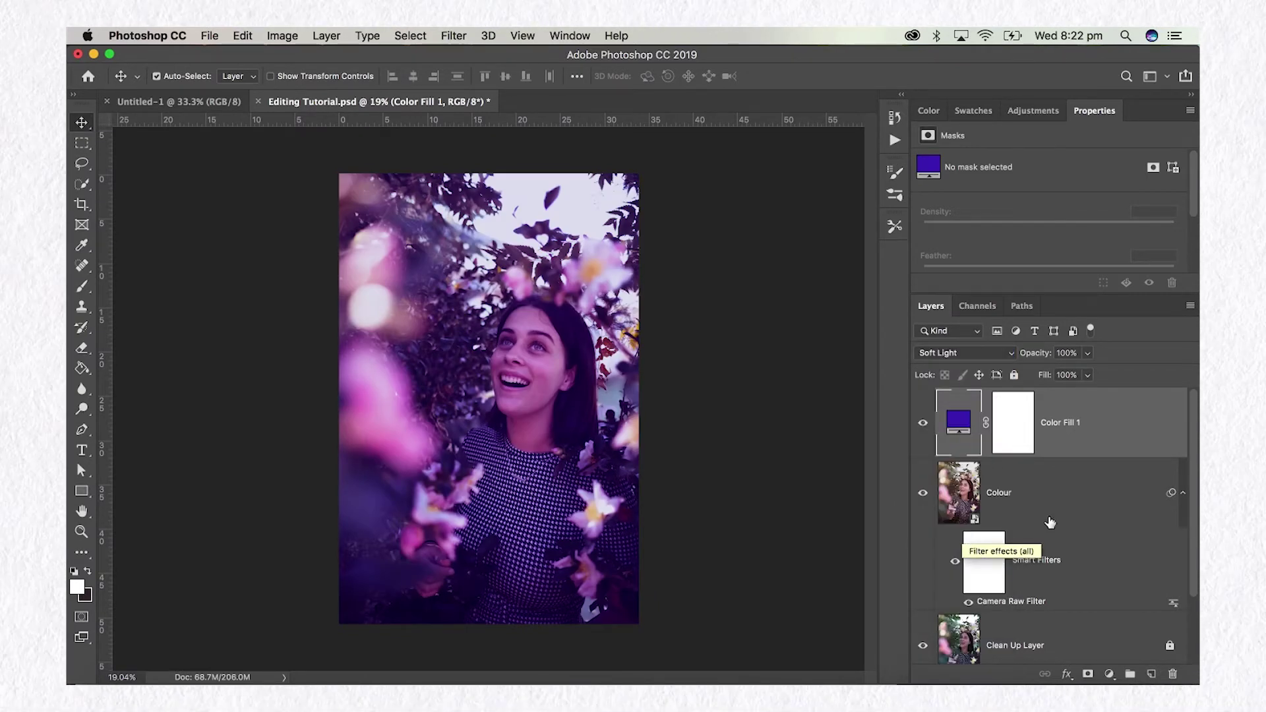
Lower the colour fill's opacity to 16% and compare the photo with and without the fill
left_click(1088, 353)
left_click(1037, 374)
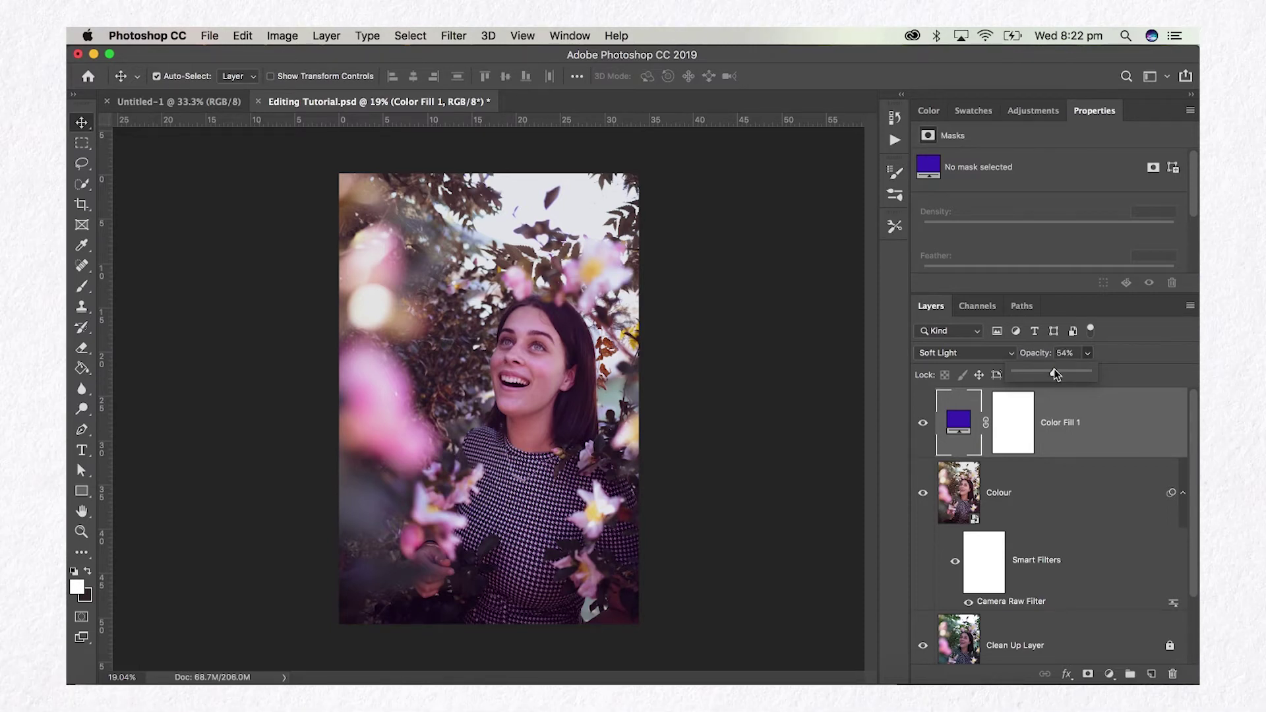
mouse_move(1054, 372)
left_mouse_down()
mouse_move(1004, 377)
mouse_move(1056, 379)
mouse_move(1033, 381)
left_mouse_up()
mouse_move(1033, 381)
left_mouse_down()
mouse_move(1075, 377)
mouse_move(1000, 384)
mouse_move(1032, 376)
left_mouse_up()
left_click(917, 432)
left_click(917, 432)
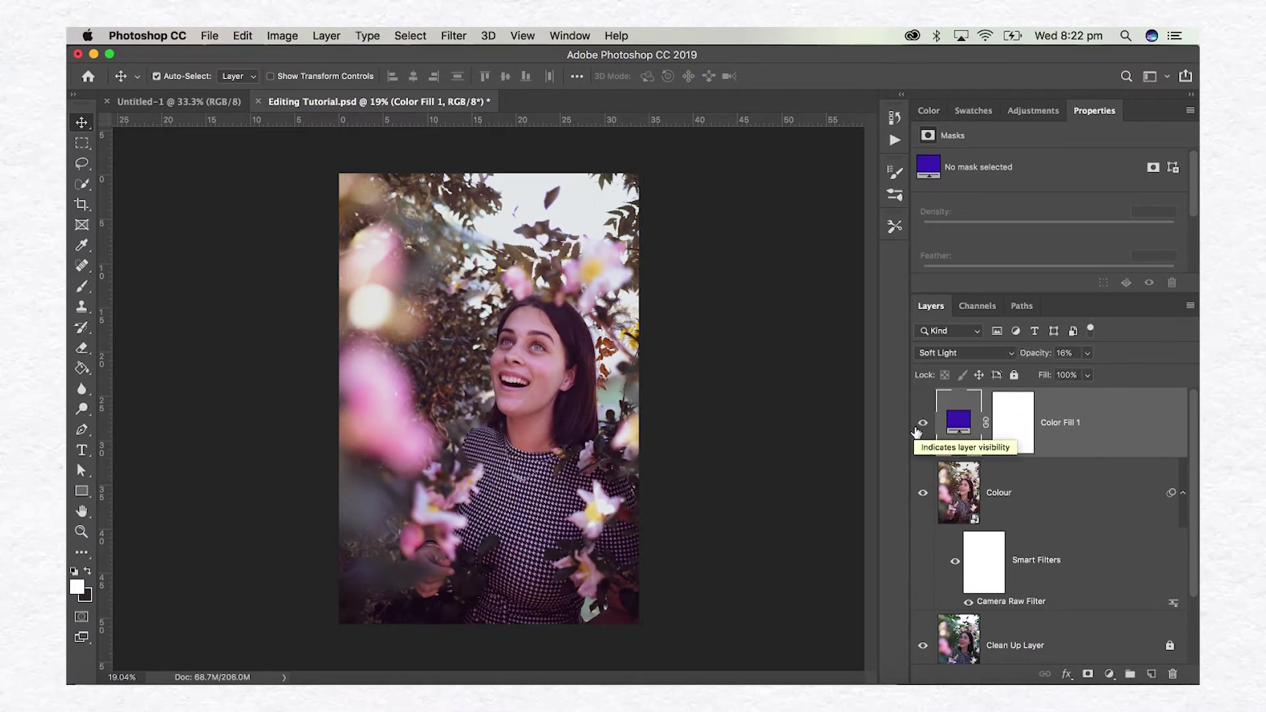
left_click(917, 432)
left_click(917, 432)
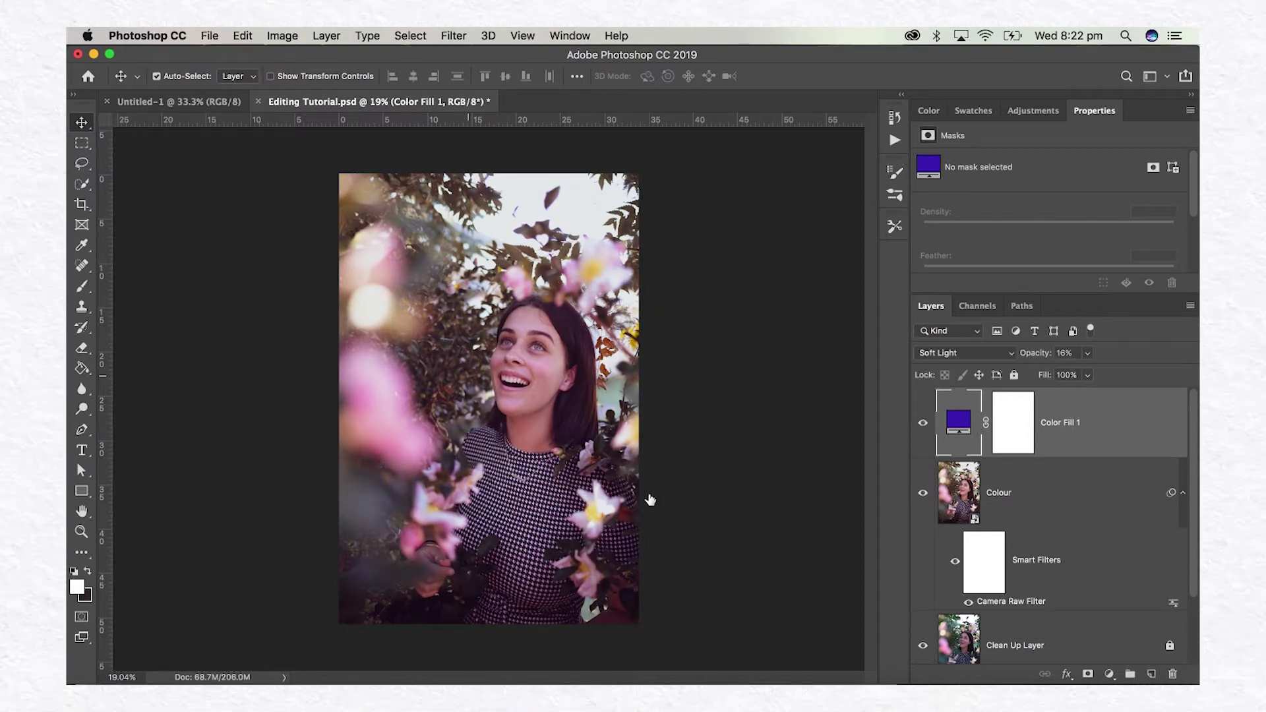
Reduce the colour fill layer's opacity to 12%
left_click(1088, 355)
mouse_move(1088, 372)
left_mouse_down()
mouse_move(1099, 376)
mouse_move(1085, 376)
left_mouse_up()
left_click_drag(1085, 375, 1087, 377)
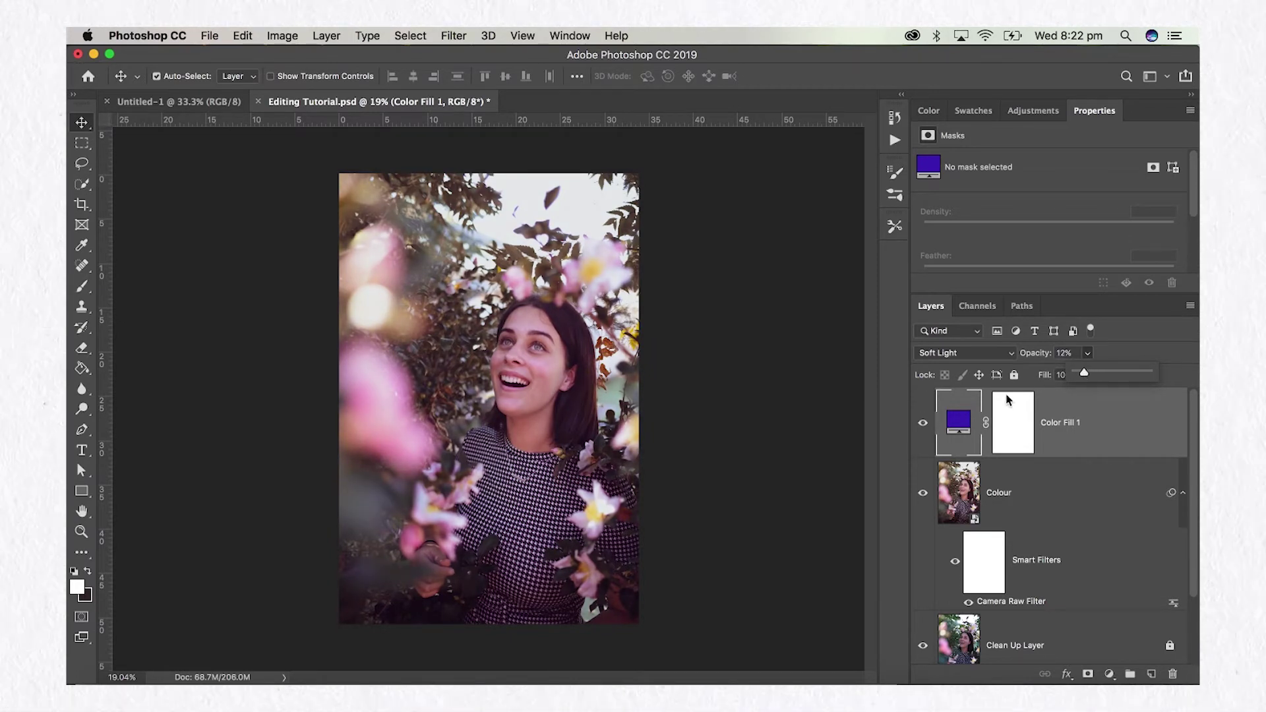
double_click(960, 428)
left_click_drag(811, 341, 836, 399)
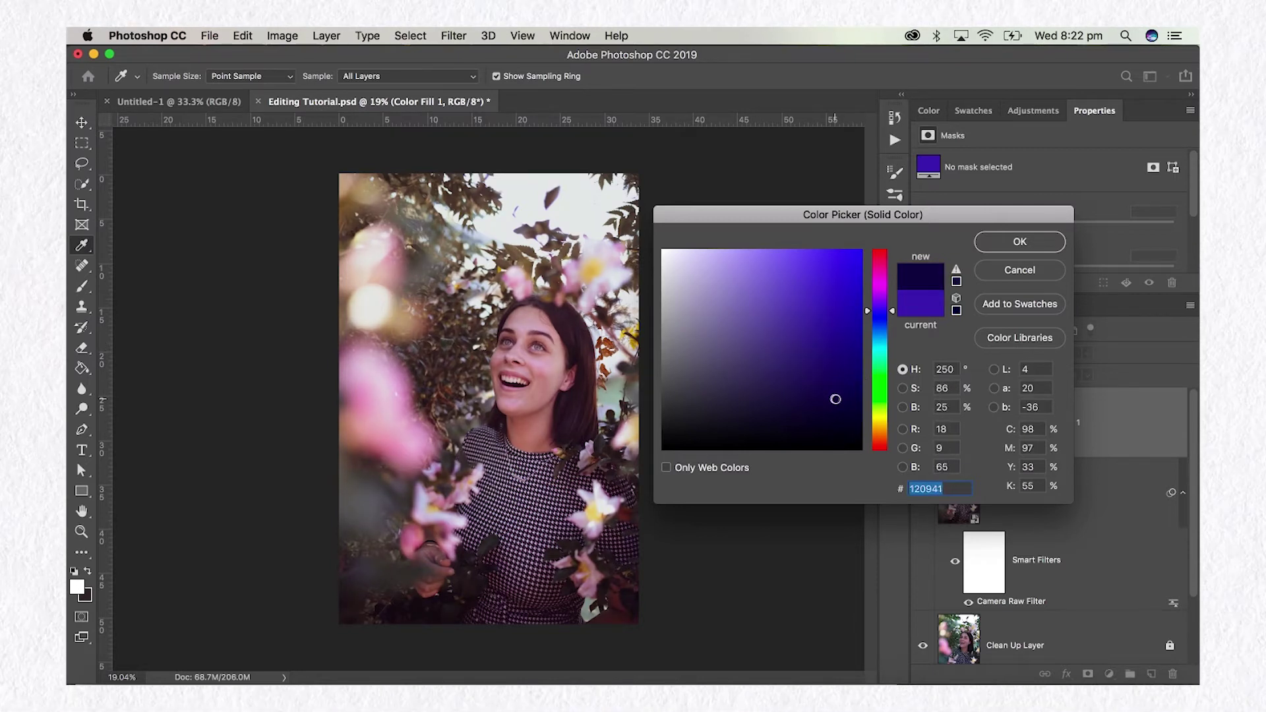
left_click(1016, 272)
Set the colour fill layer's opacity to 17% and, after trying other hues, change its colour to dark navy 050745
left_click(1088, 352)
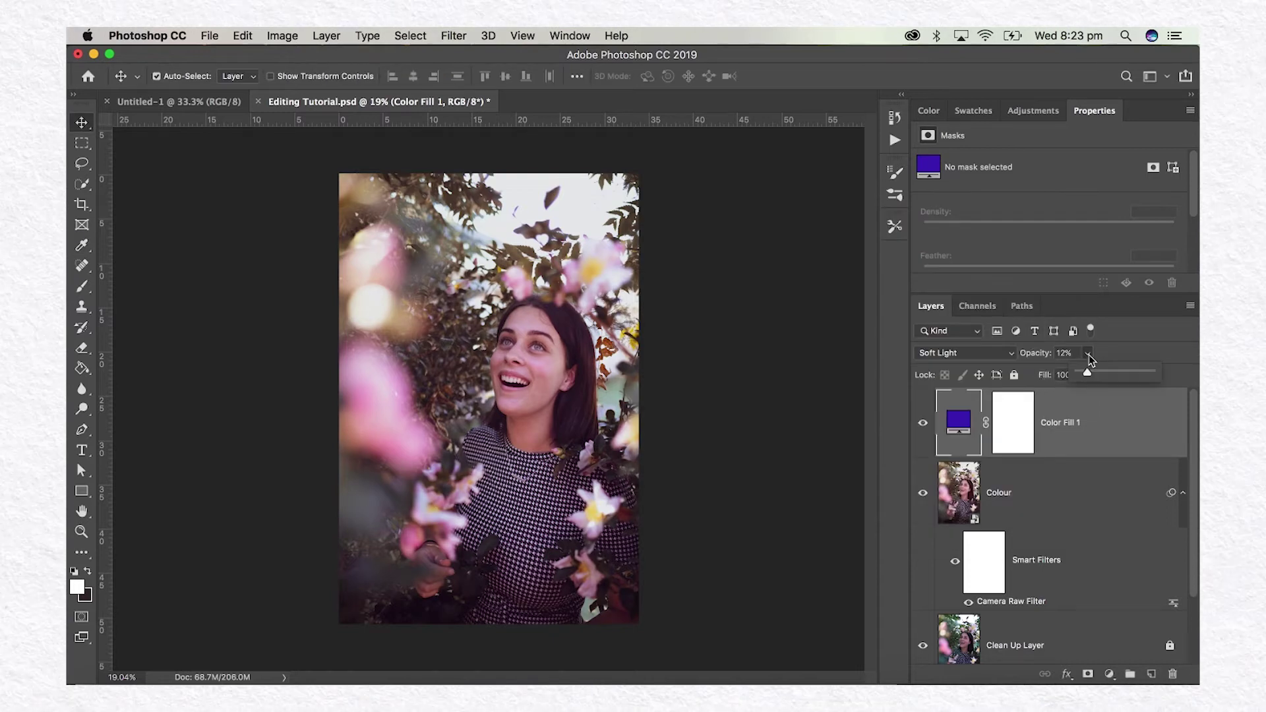
left_click_drag(1088, 374, 1093, 376)
double_click(960, 422)
left_click(823, 387)
left_click(718, 387)
left_click(692, 306)
left_click(793, 287)
mouse_move(794, 288)
left_mouse_down()
mouse_move(805, 269)
mouse_move(831, 320)
mouse_move(763, 370)
mouse_move(779, 290)
mouse_move(792, 371)
left_mouse_up()
left_click(881, 348)
left_click_drag(882, 350, 883, 358)
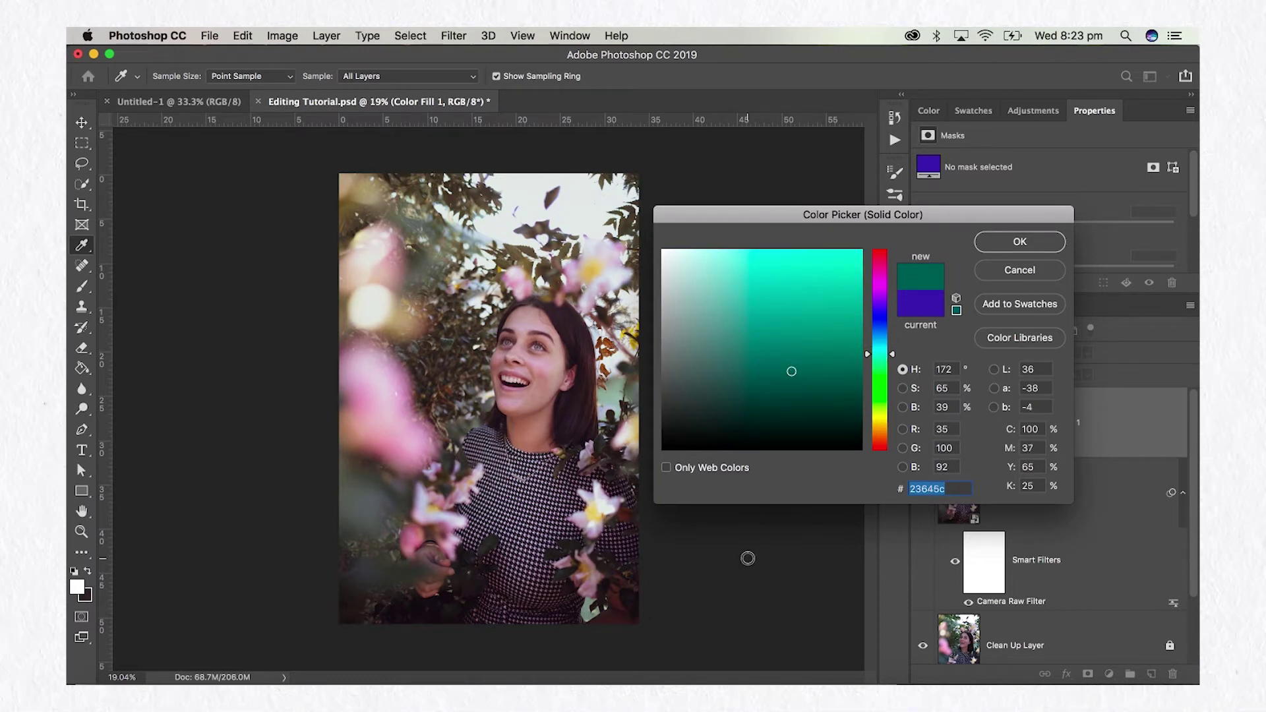
mouse_move(793, 320)
left_mouse_down()
mouse_move(796, 406)
mouse_move(742, 402)
mouse_move(794, 356)
mouse_move(746, 399)
mouse_move(849, 396)
left_mouse_up()
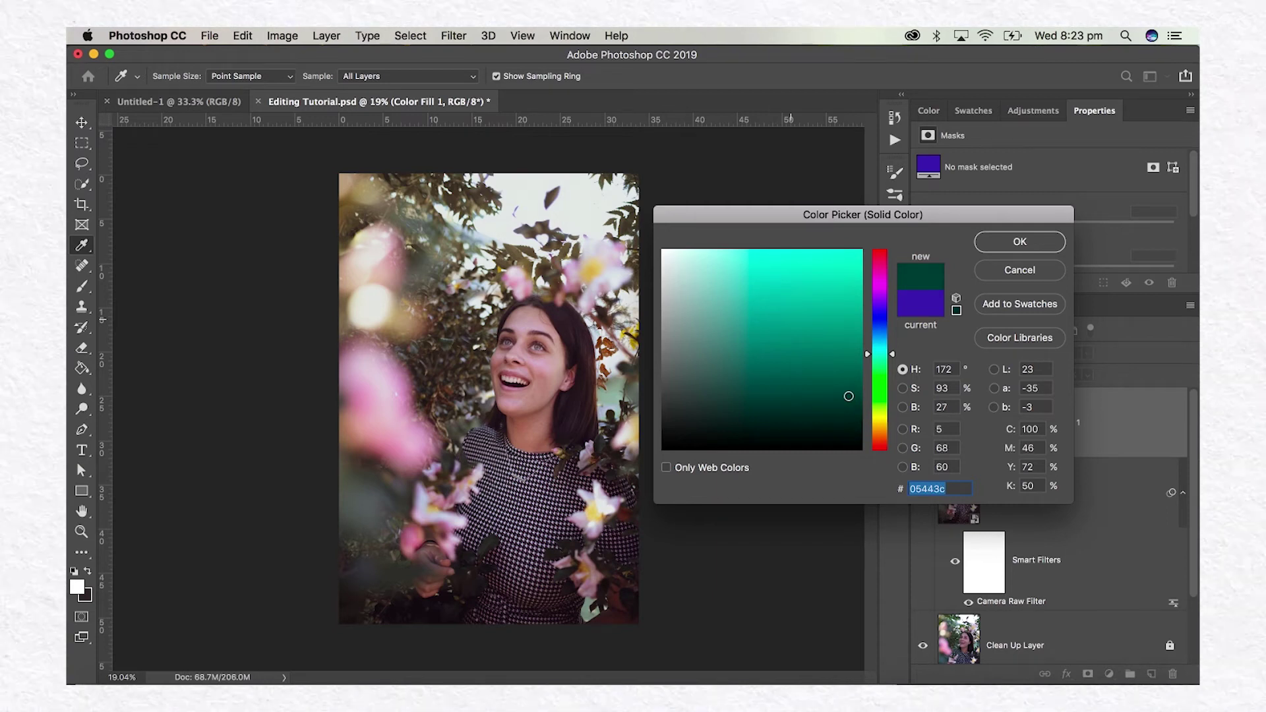
left_click(890, 320)
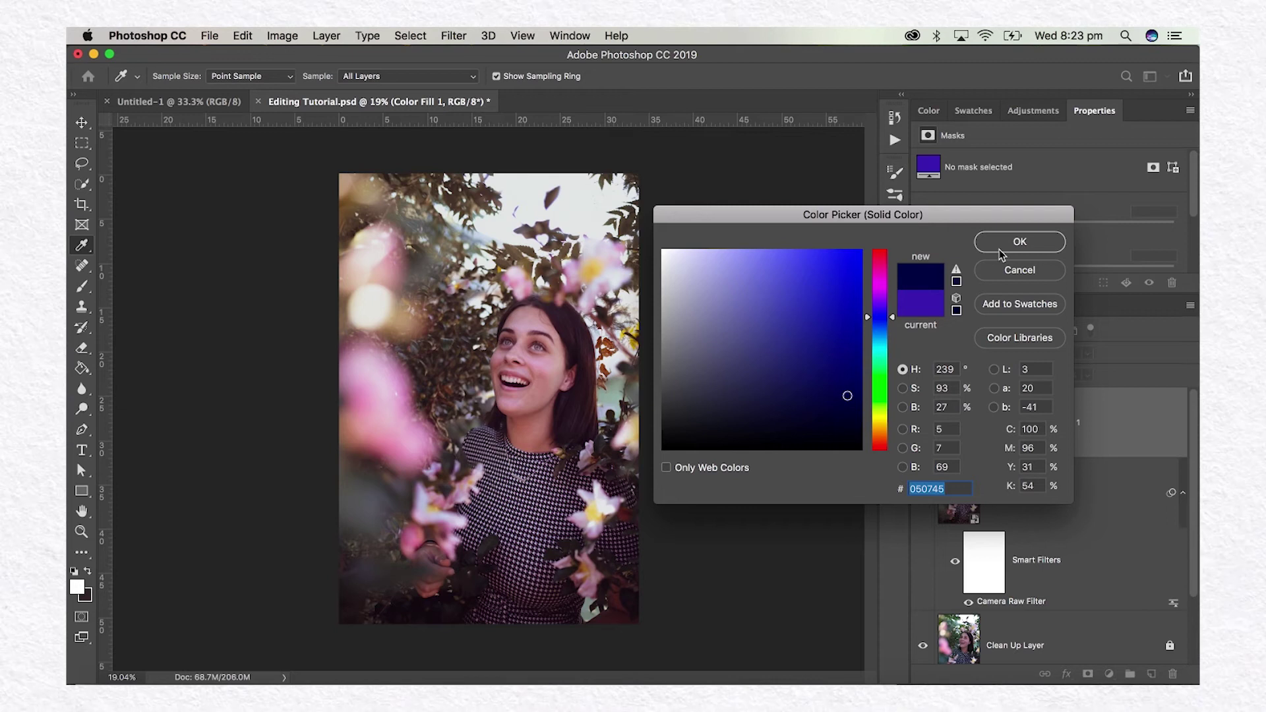
left_click(1000, 249)
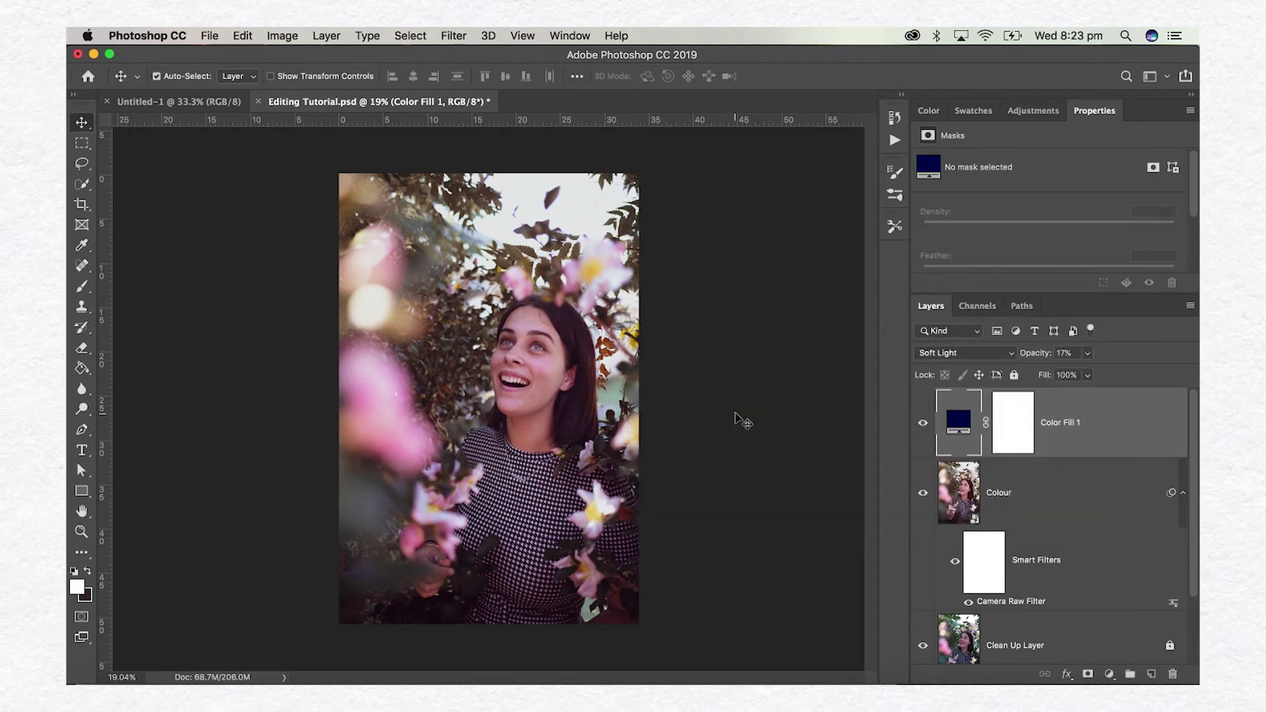
Toggle the navy colour fill layer's visibility repeatedly to compare the photo before and after, leaving the layer visible
left_click(923, 423)
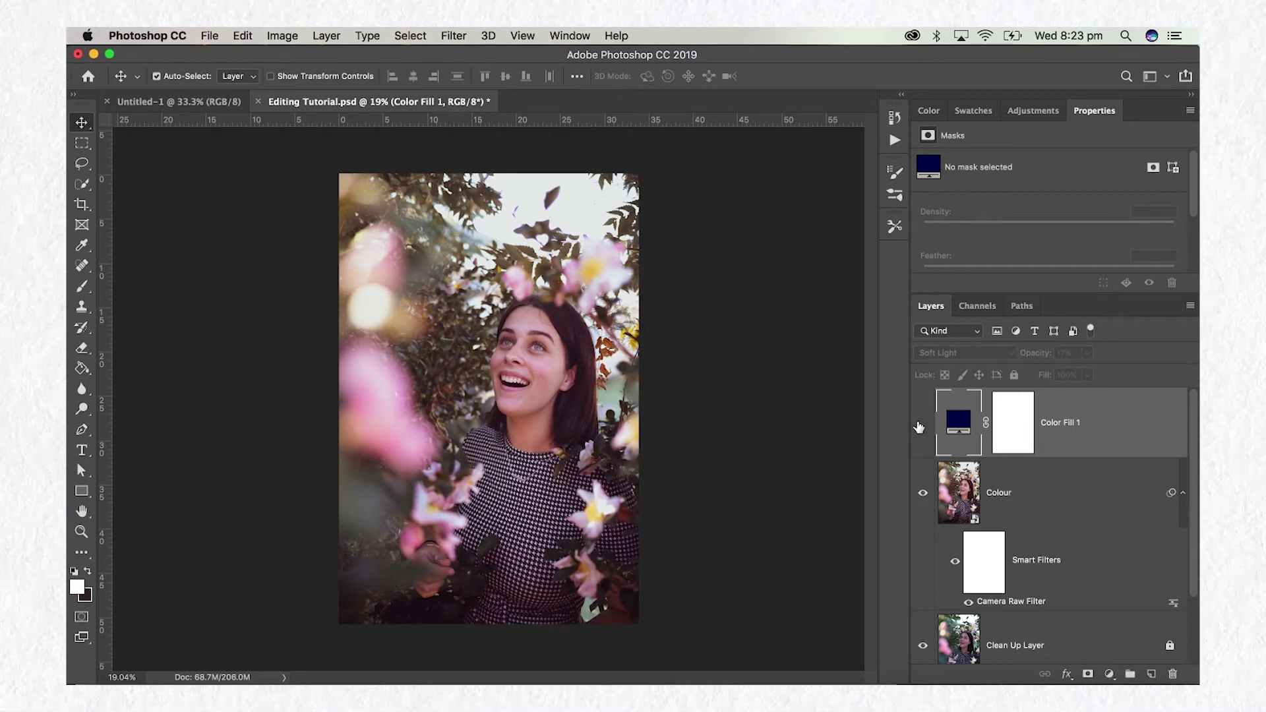
left_click(921, 426)
left_click(920, 426)
left_click(920, 426)
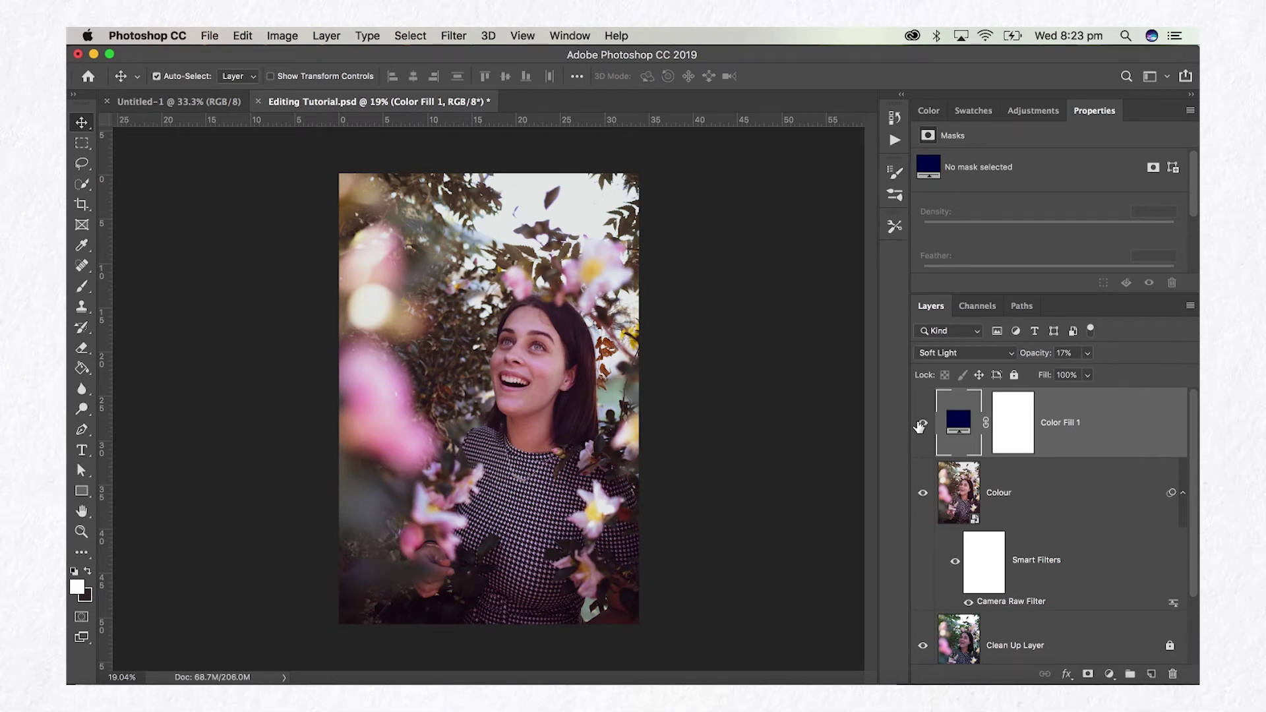
left_click(921, 426)
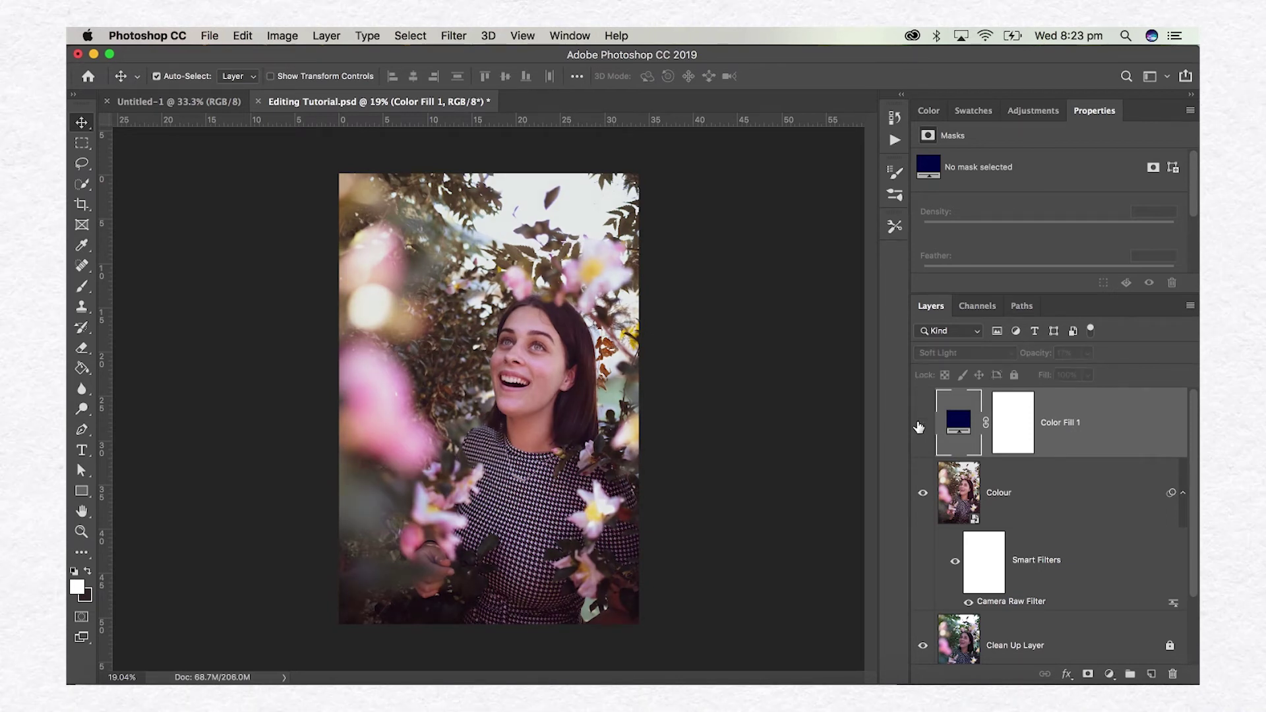
left_click(920, 426)
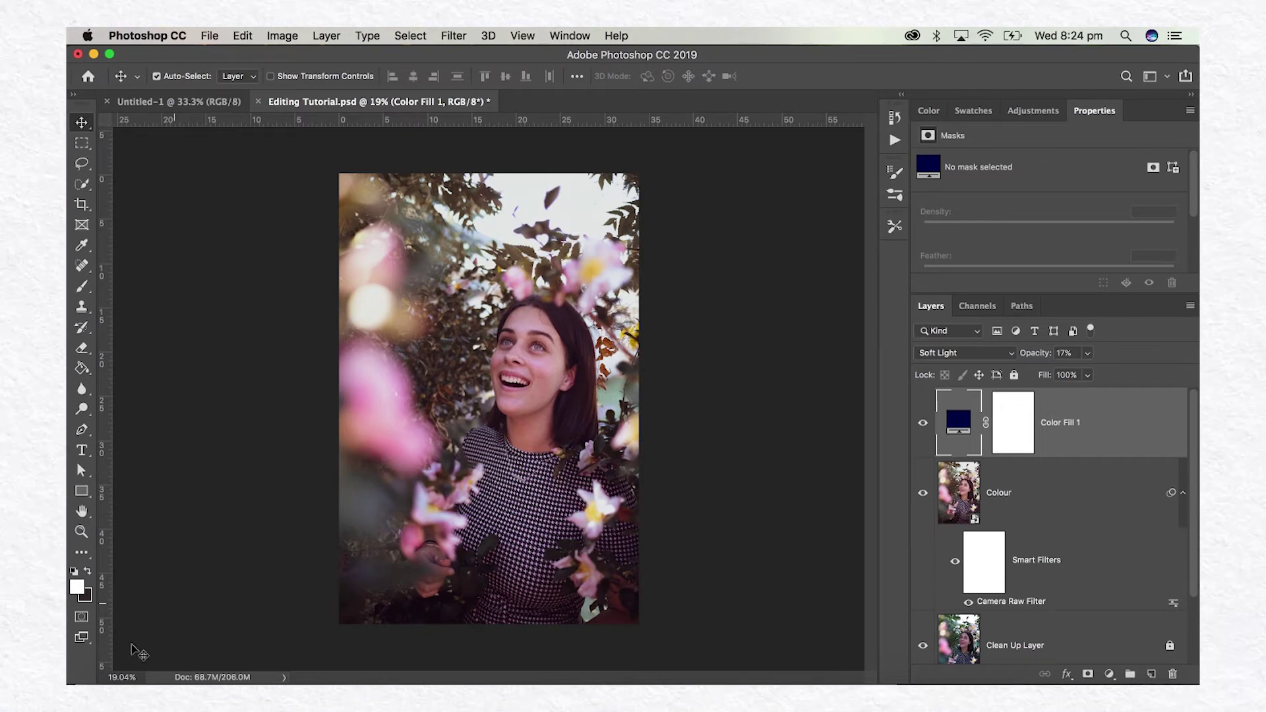
Switch to Finder, preview the KD_STGOv overlay images, and place KD_STGOv (39).jpg from the Photoshop Edit Tutorial folder into the photo document
left_click(121, 678)
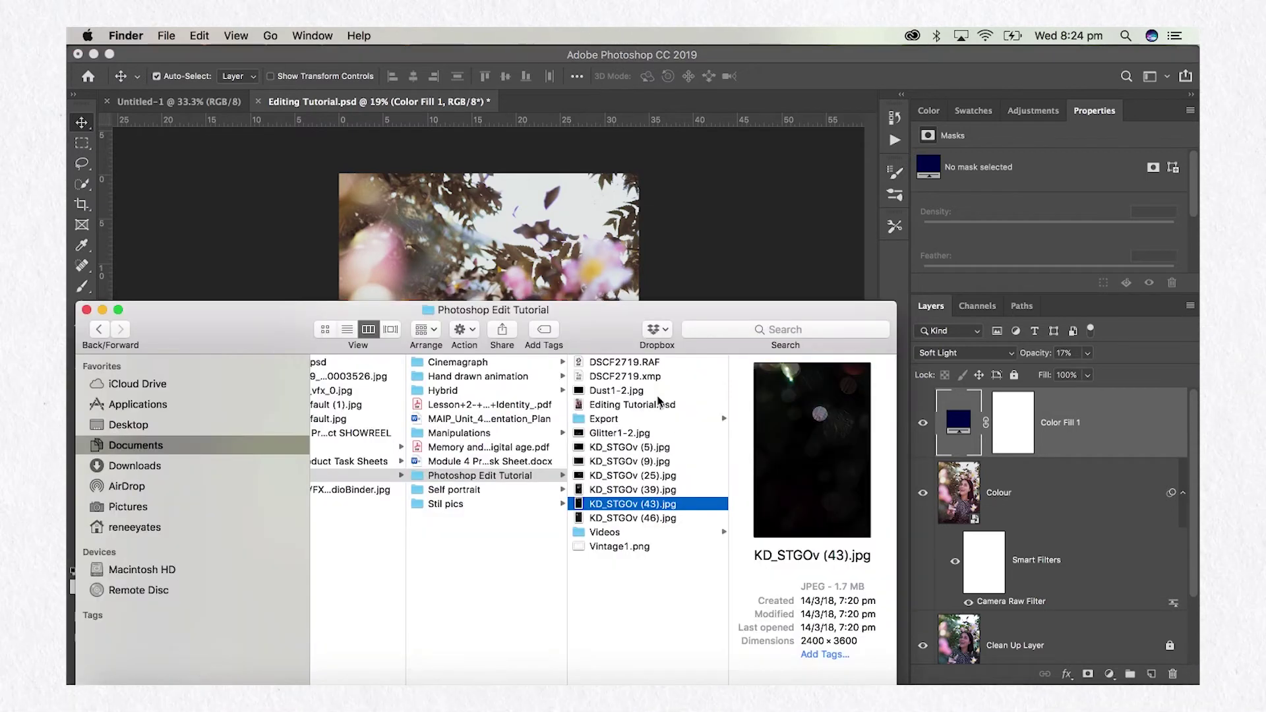
left_click(654, 448)
key("Down")
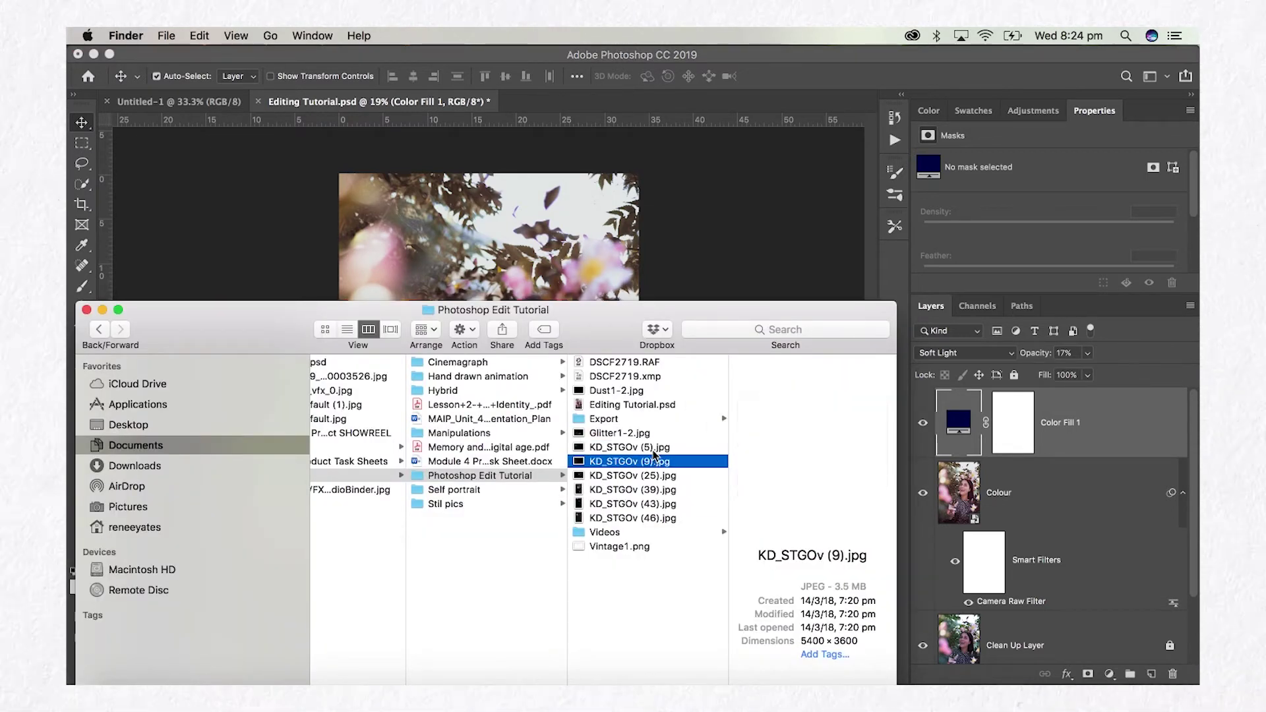
key("Down")
key("Down")
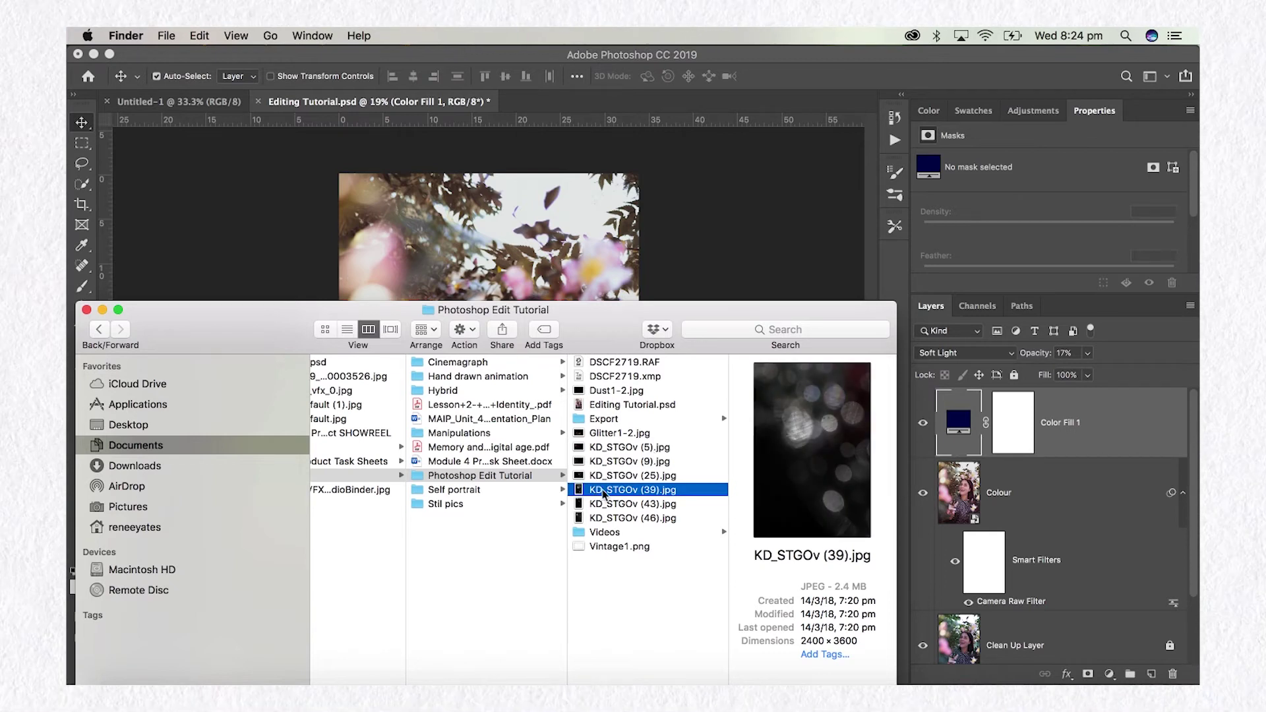
left_click_drag(620, 493, 651, 177)
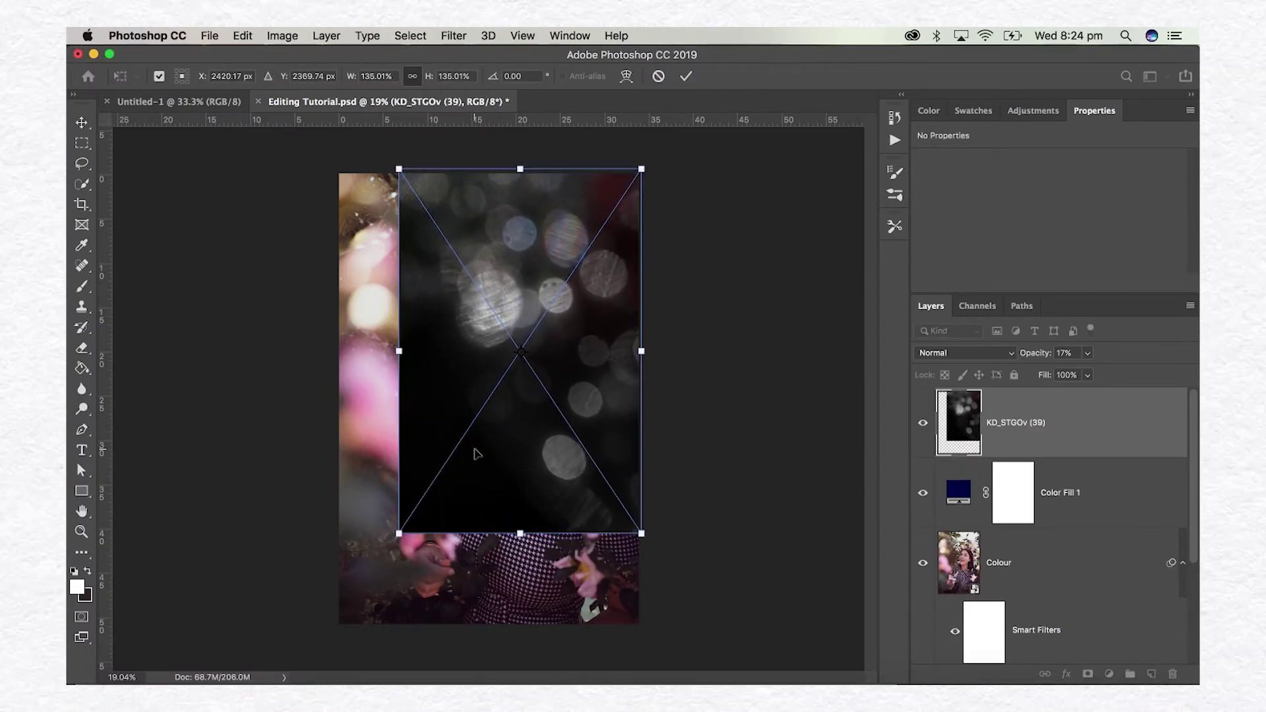
Scale the placed bokeh image to 169.70% so it covers the whole canvas, and commit the placement
left_click_drag(399, 534, 352, 635)
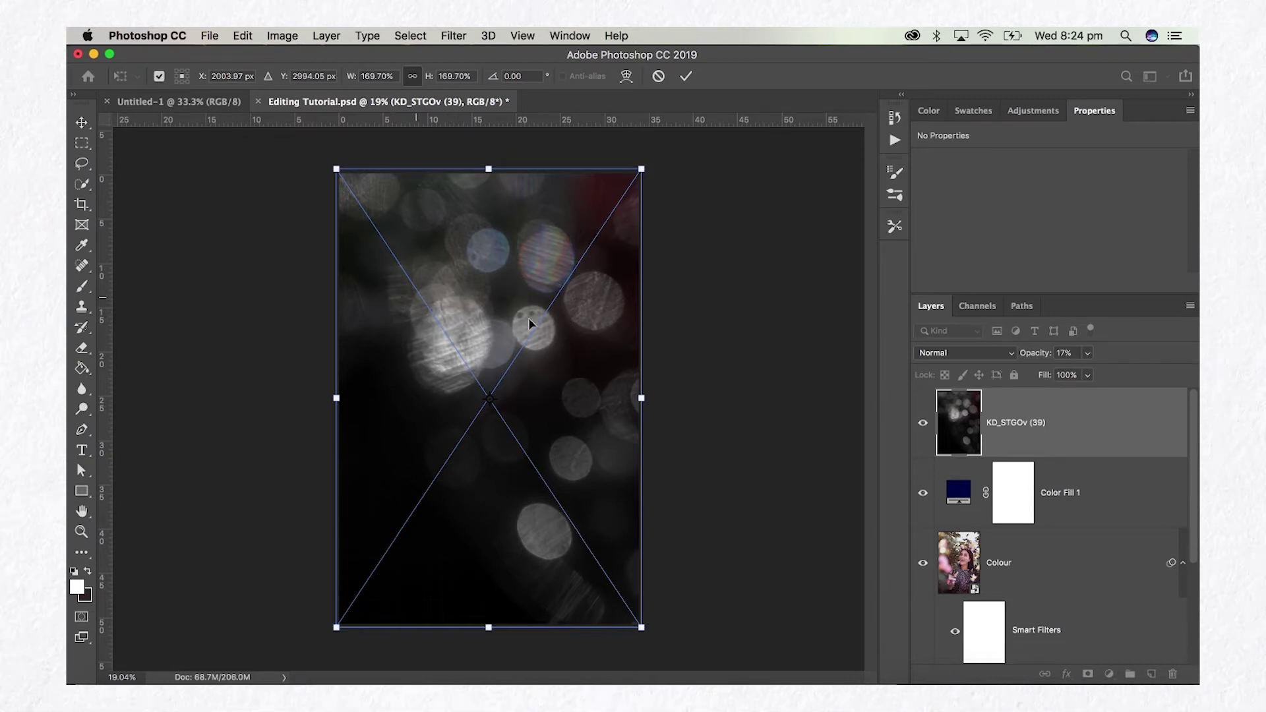
left_click_drag(528, 227, 549, 298)
key("Return")
Set the bokeh overlay layer to Screen at 50% opacity and compare the photo with and without it
left_click(996, 354)
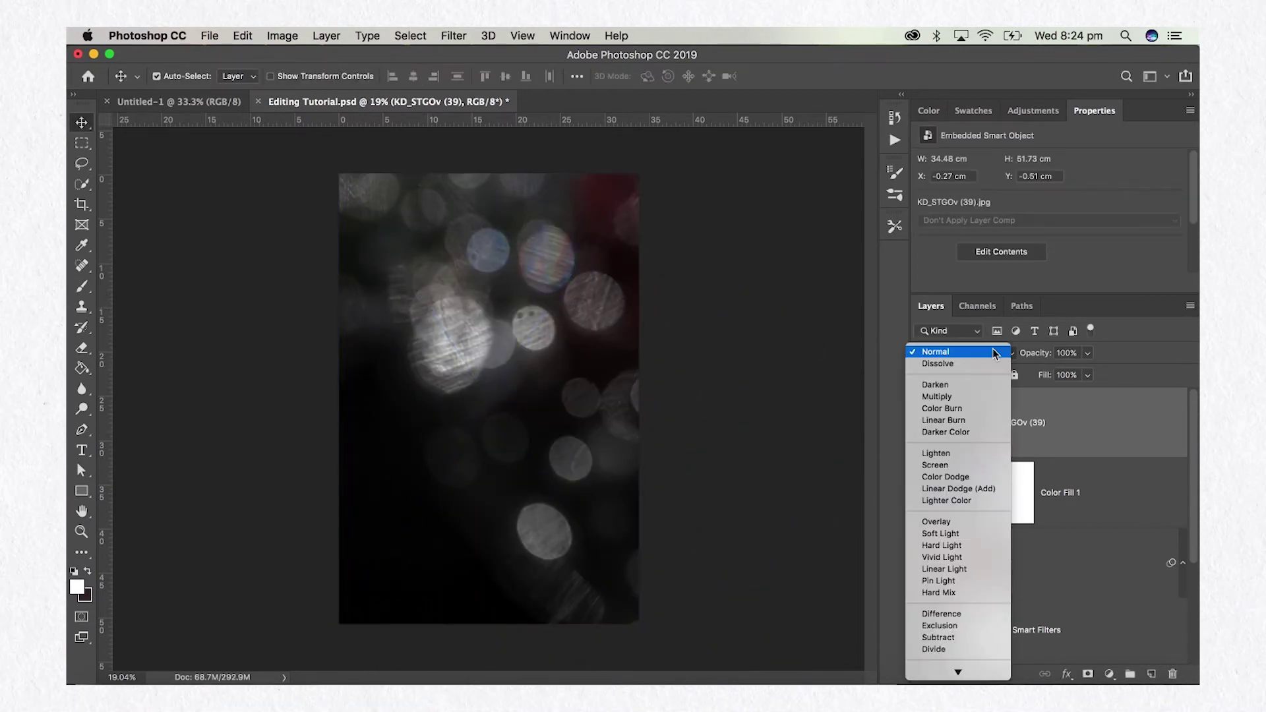
scroll(956, 461, "down", 2)
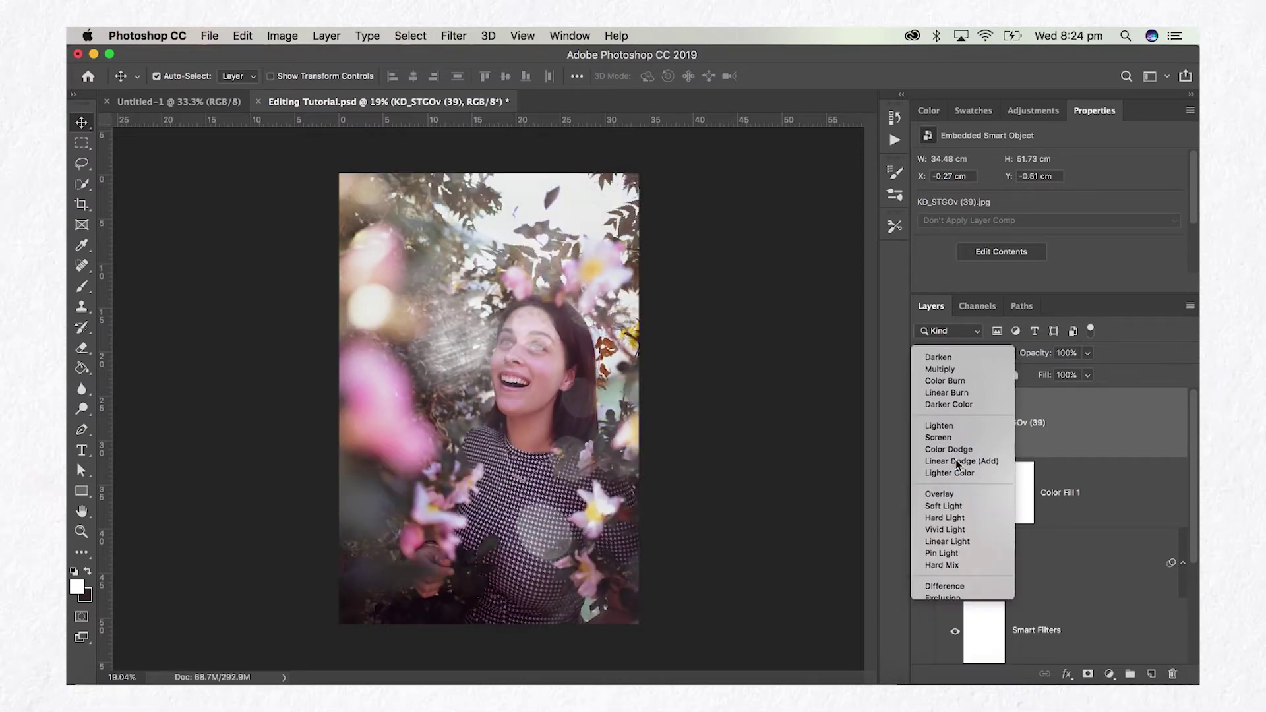
left_click(957, 461)
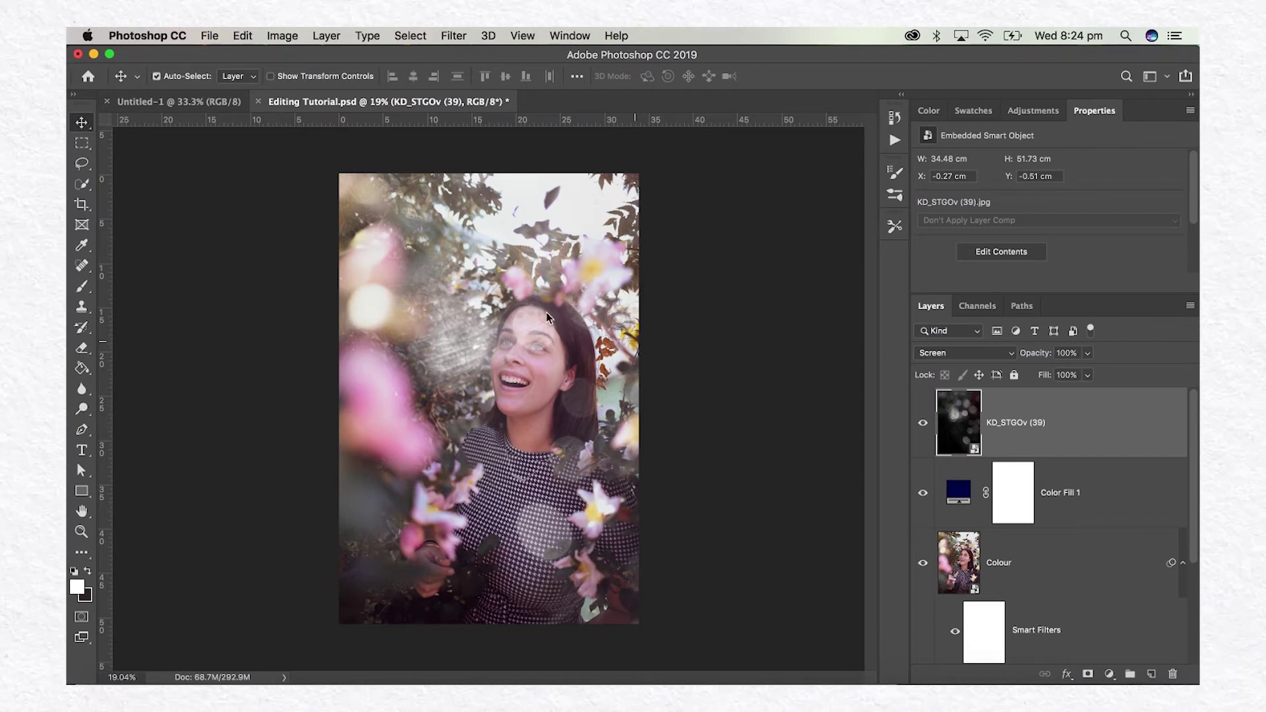
left_click_drag(1087, 353, 1052, 373)
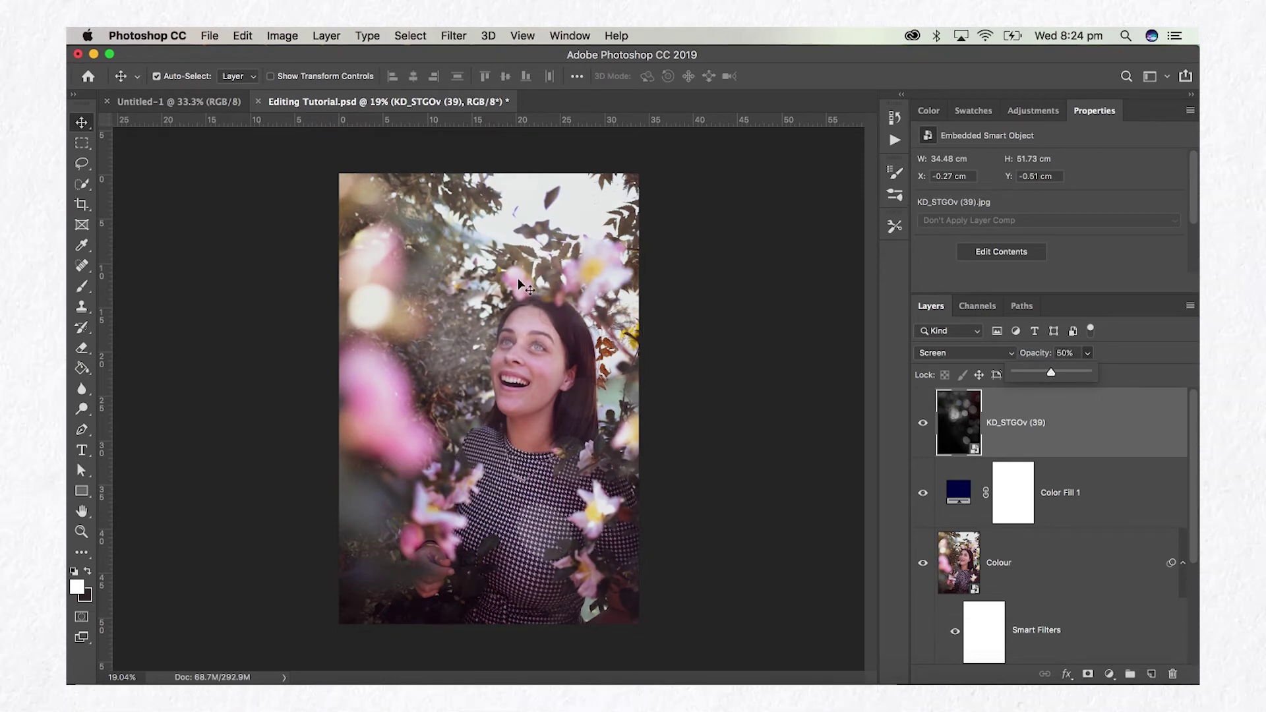
left_click(922, 425)
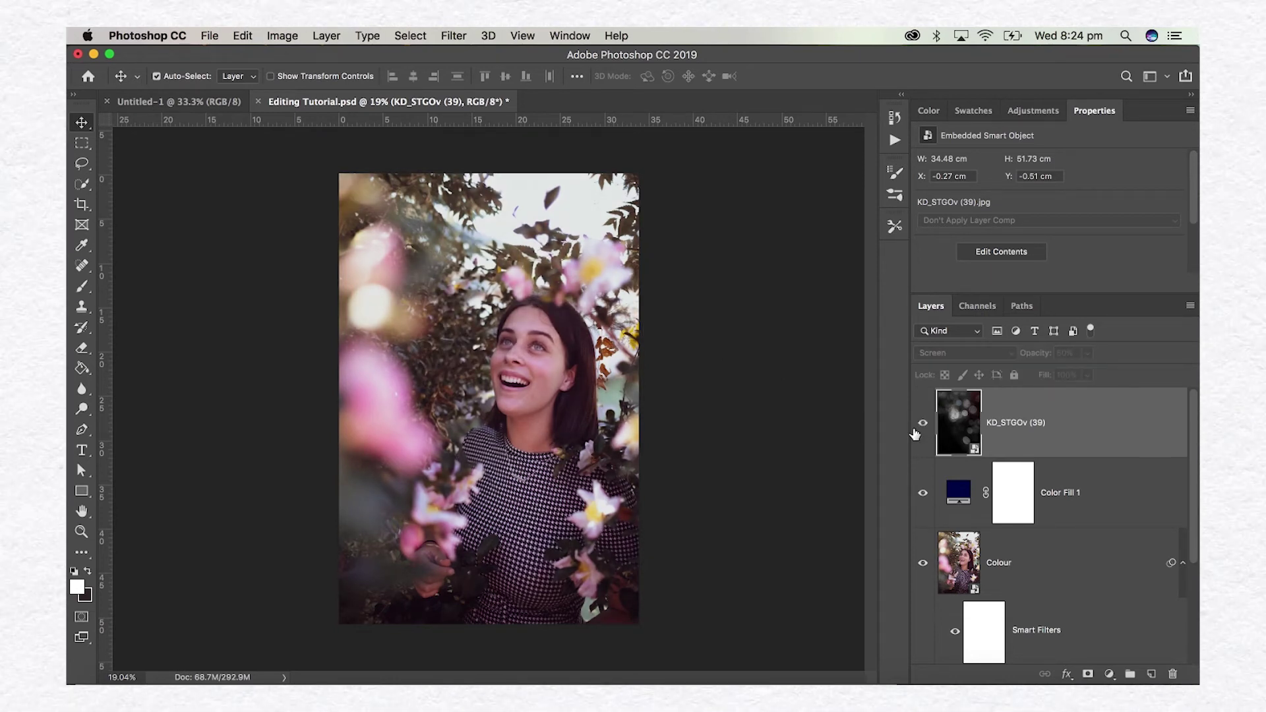
left_click(915, 434)
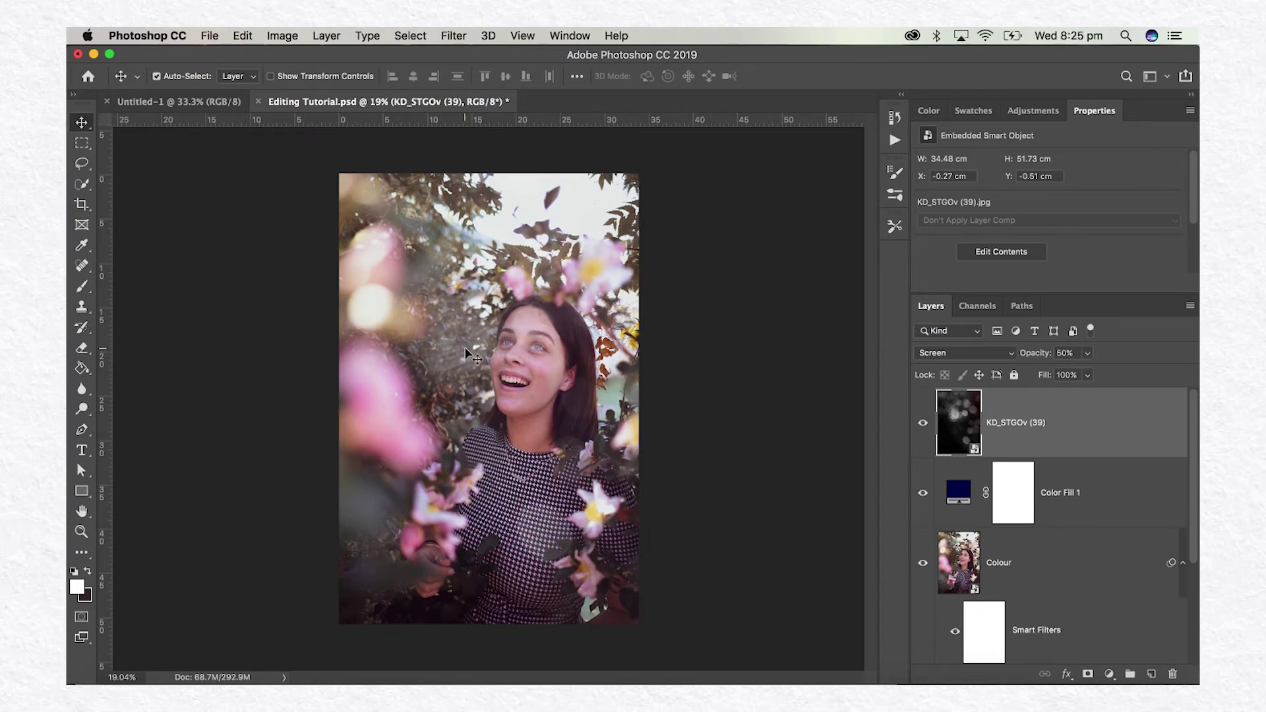
Rotate the KD_STGOv (39) bokeh overlay 180 degrees and commit the transform
key("super+t")
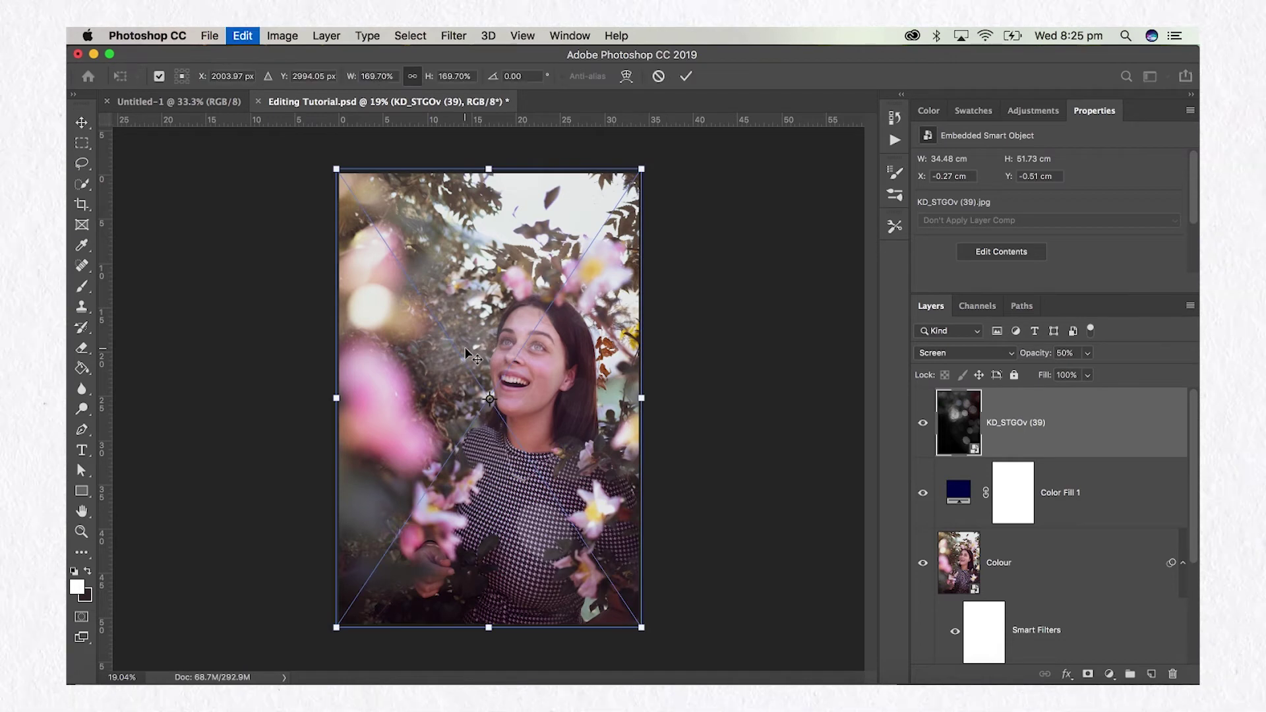
left_click_drag(712, 155, 374, 533)
key("Return")
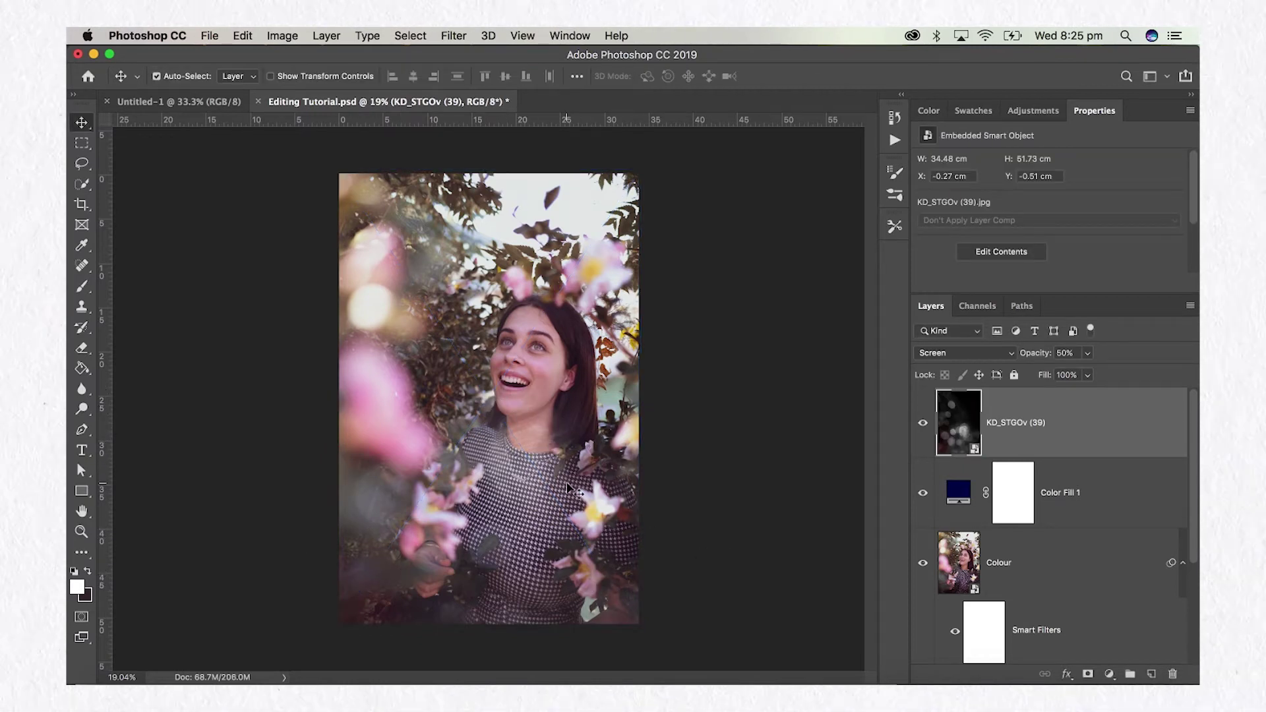
Delete the KD_STGOv (39) overlay layer, and place KD_STGOv (43).jpg from Finder's Photoshop Edit Tutorial folder into the photo document
key("Delete")
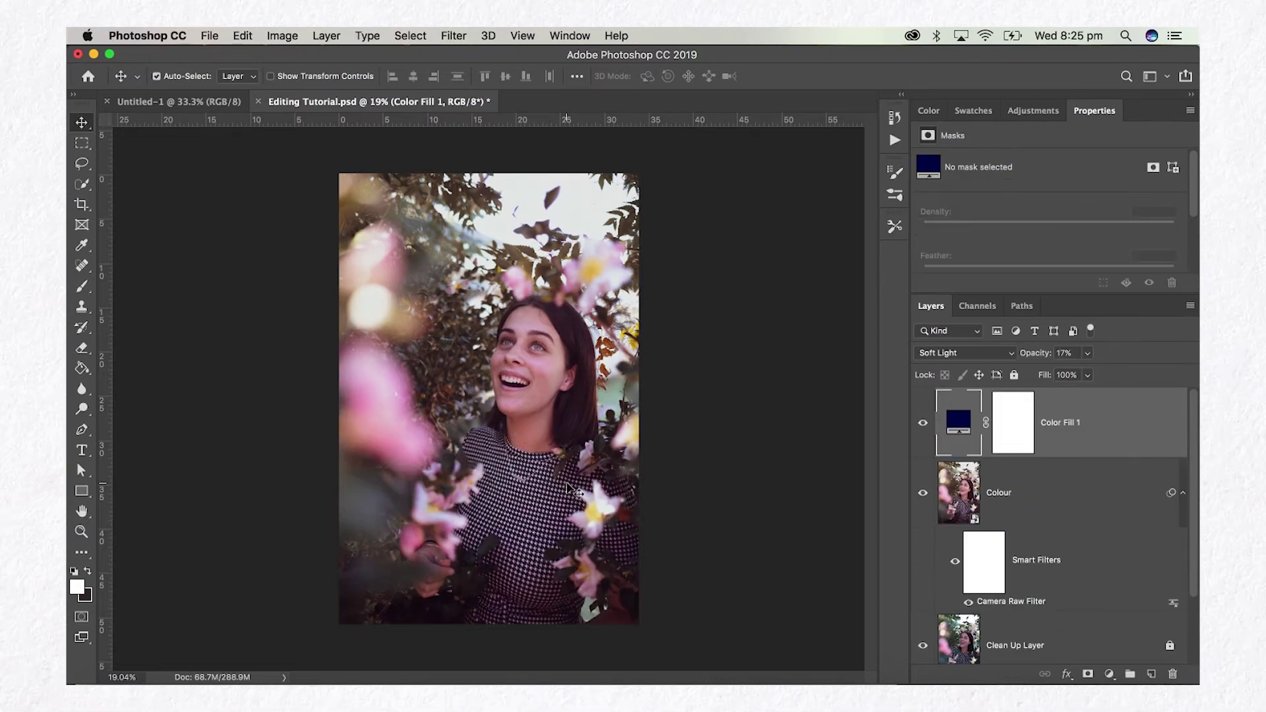
key("ctrl+Up")
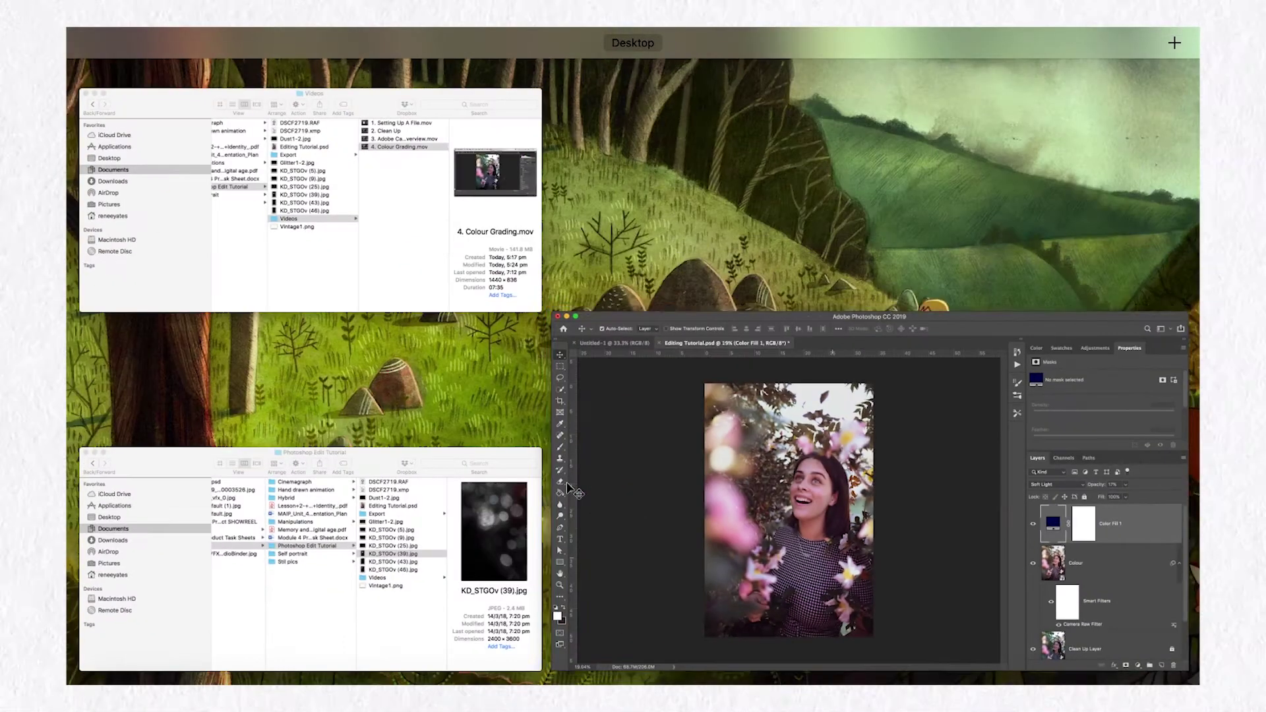
left_click(387, 541)
left_click(634, 451)
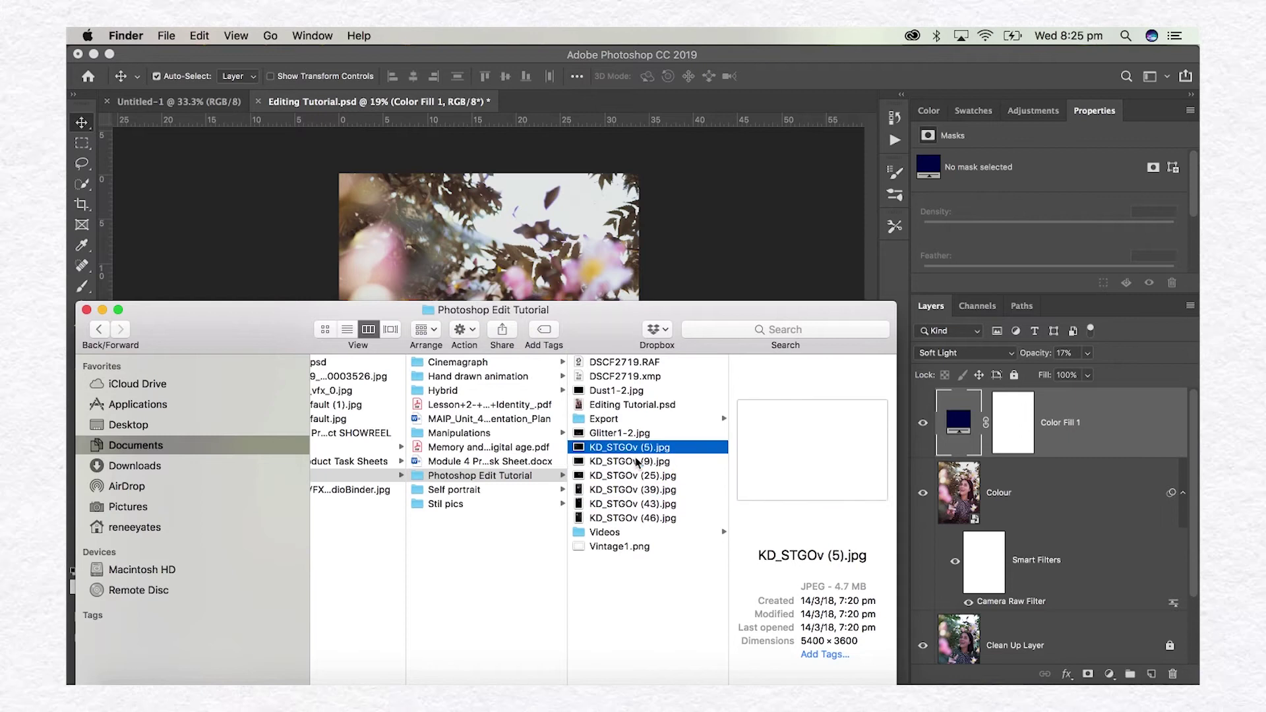
key("Down")
key("Down")
key("Down")
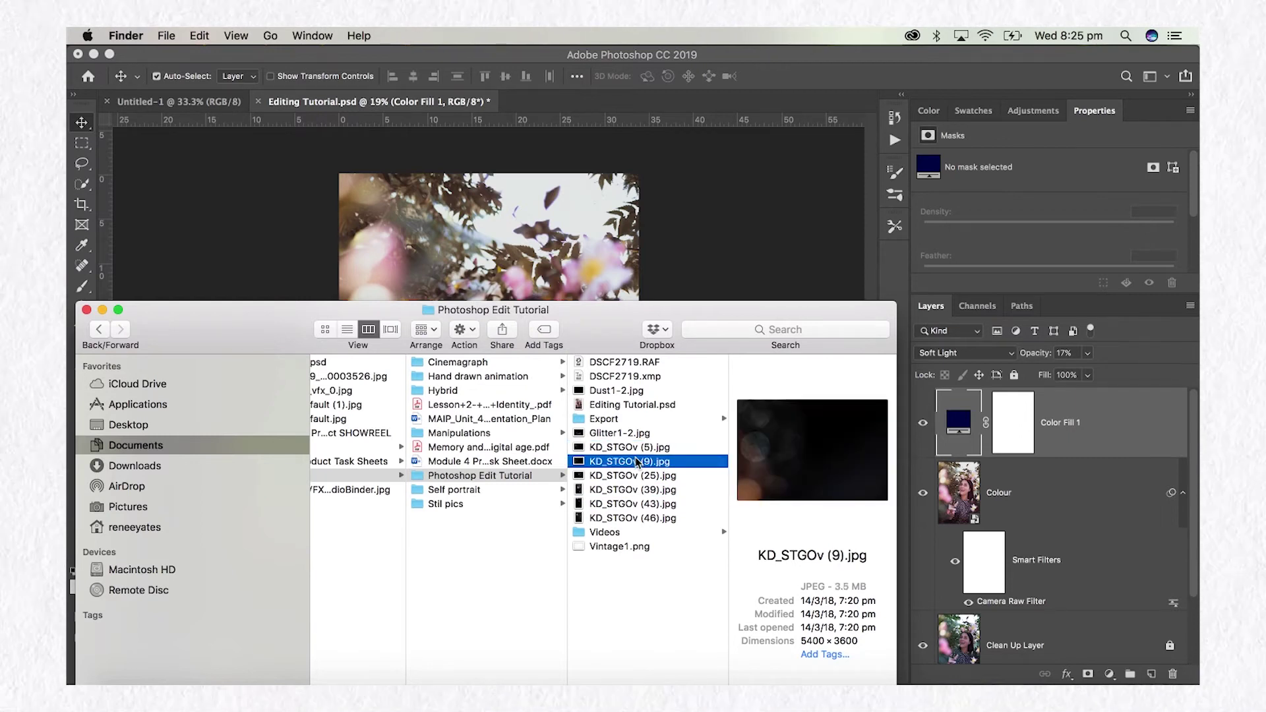
key("Down")
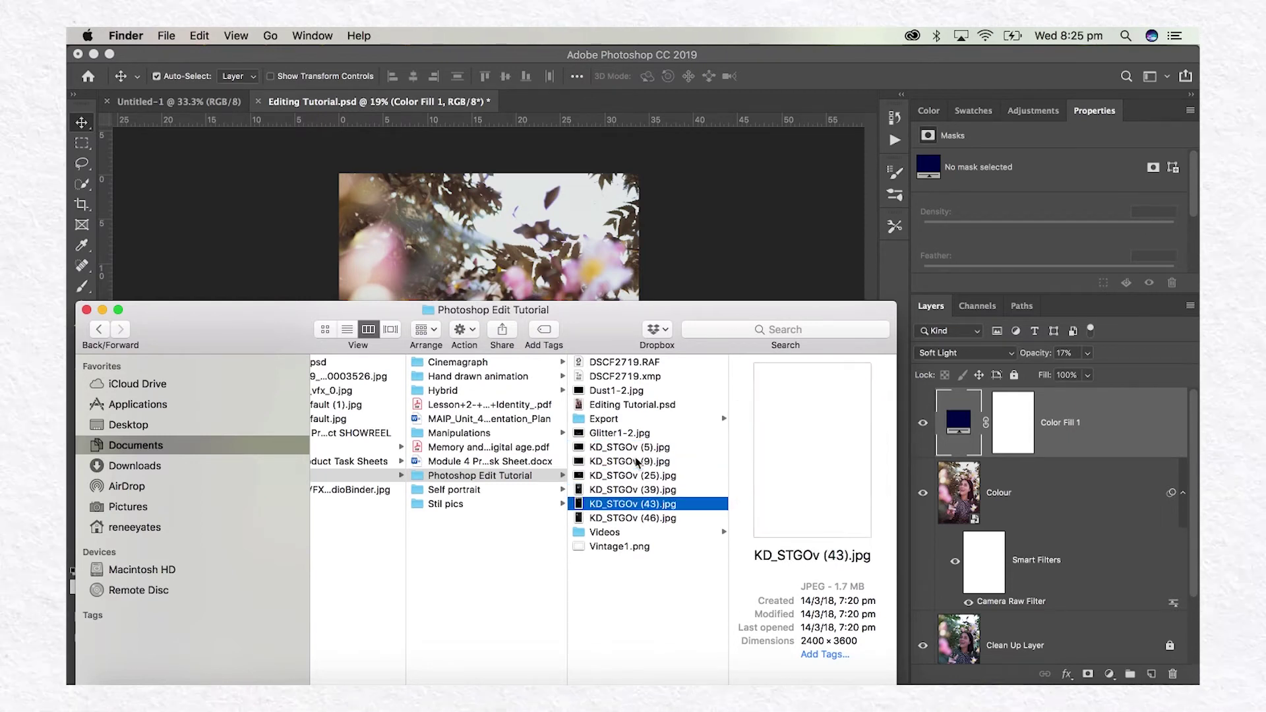
key("Down")
key("Up")
left_click_drag(656, 503, 637, 554)
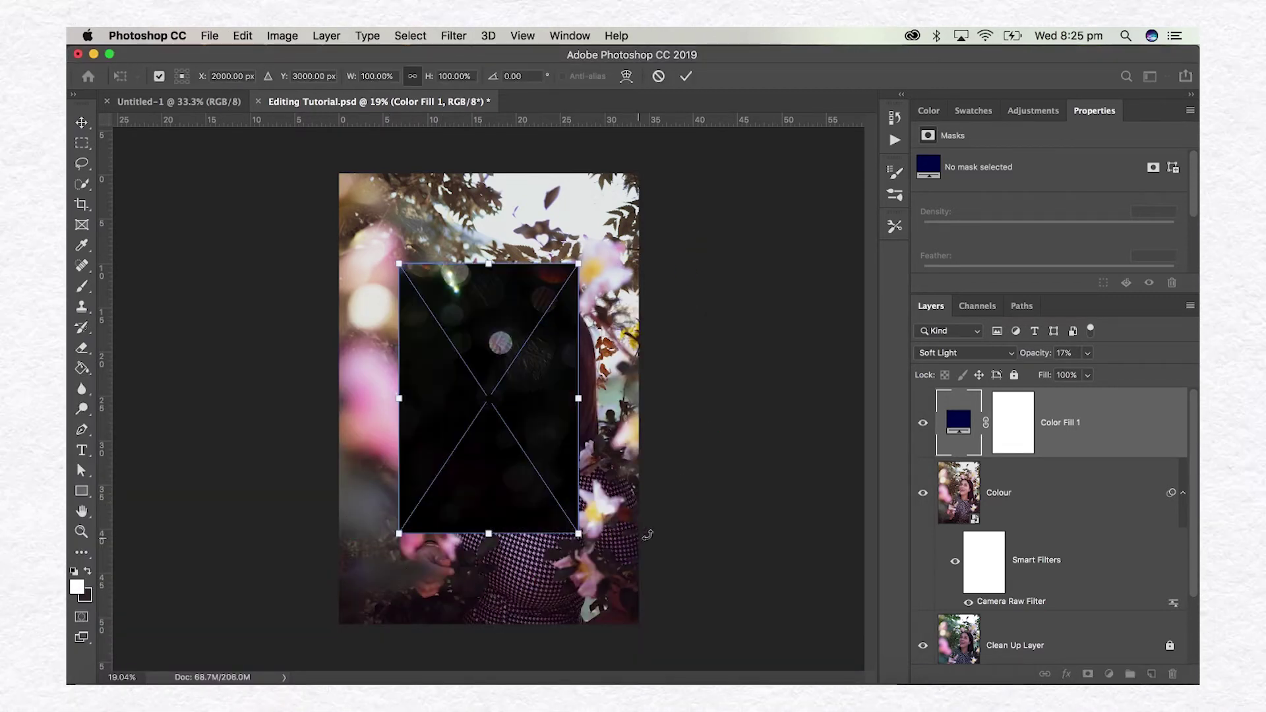
Rotate the placed KD_STGOv (43) image 180 degrees and scale it to about 167% to fill the canvas
left_click_drag(607, 244, 394, 529)
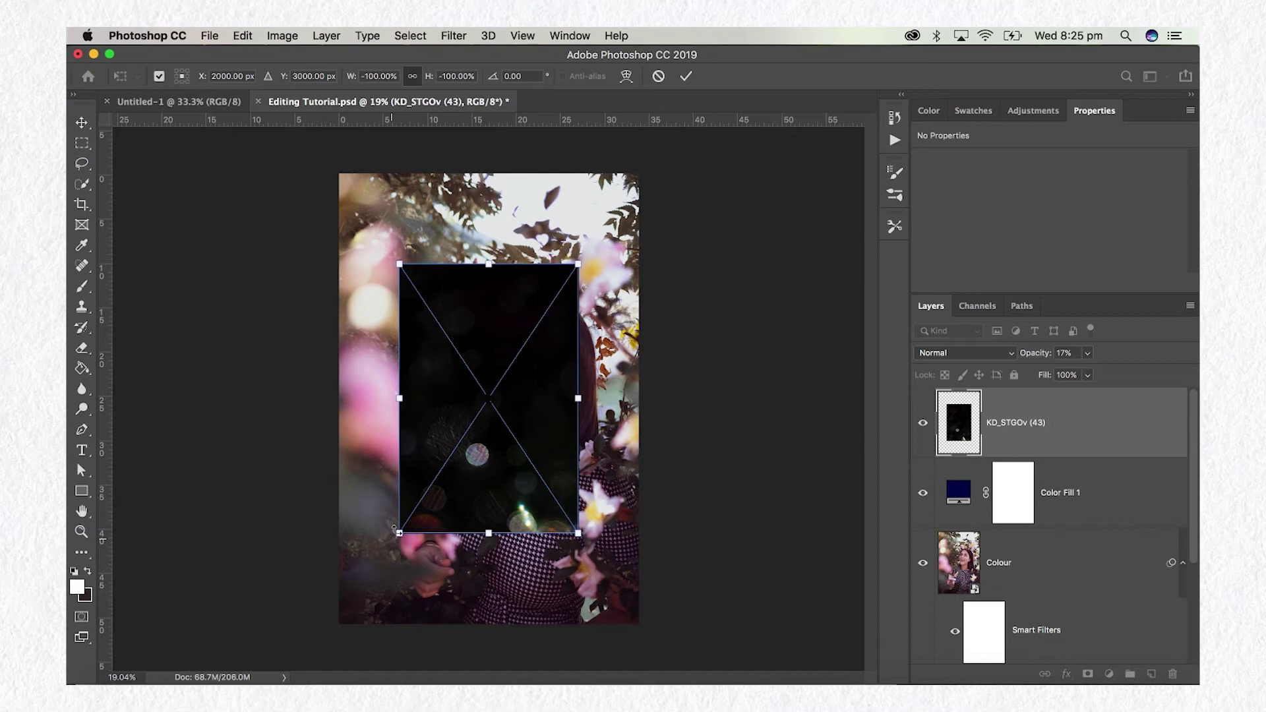
left_click_drag(399, 264, 332, 178)
left_click_drag(578, 531, 644, 620)
Set the KD_STGOv (43) overlay to Screen, commit the placement, and compare the photo with and without it
left_click(989, 358)
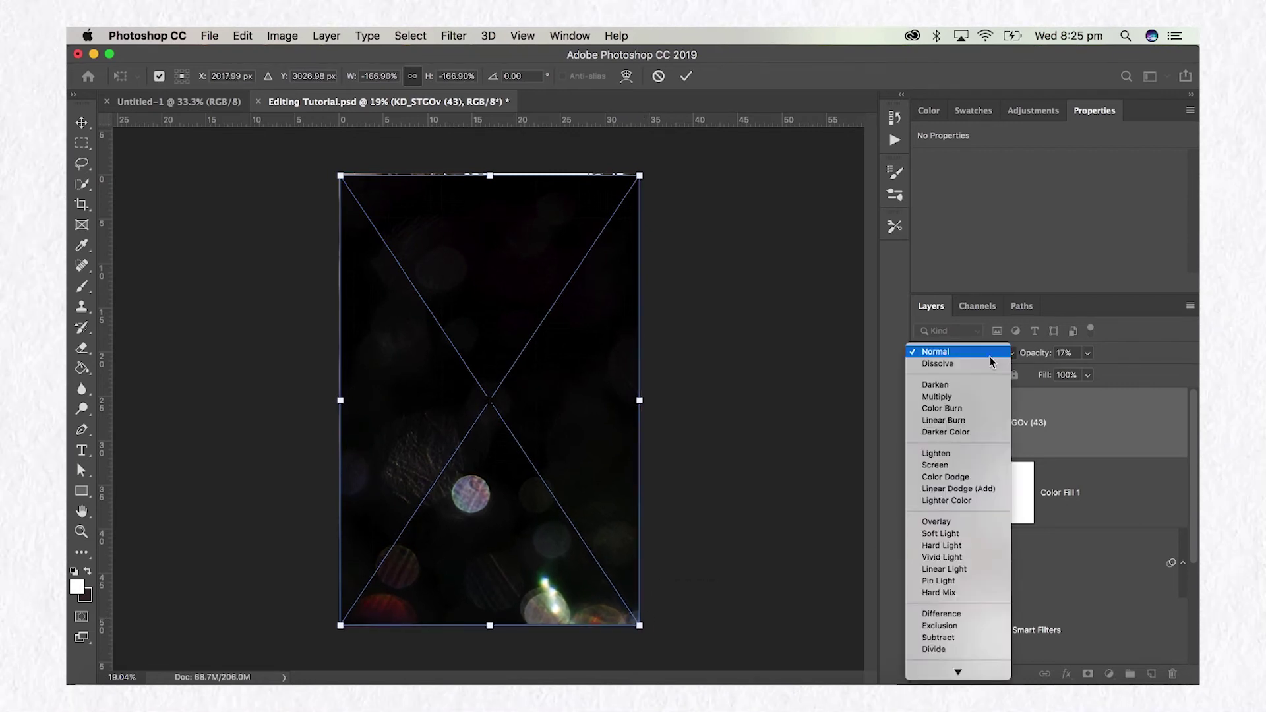
left_click(960, 470)
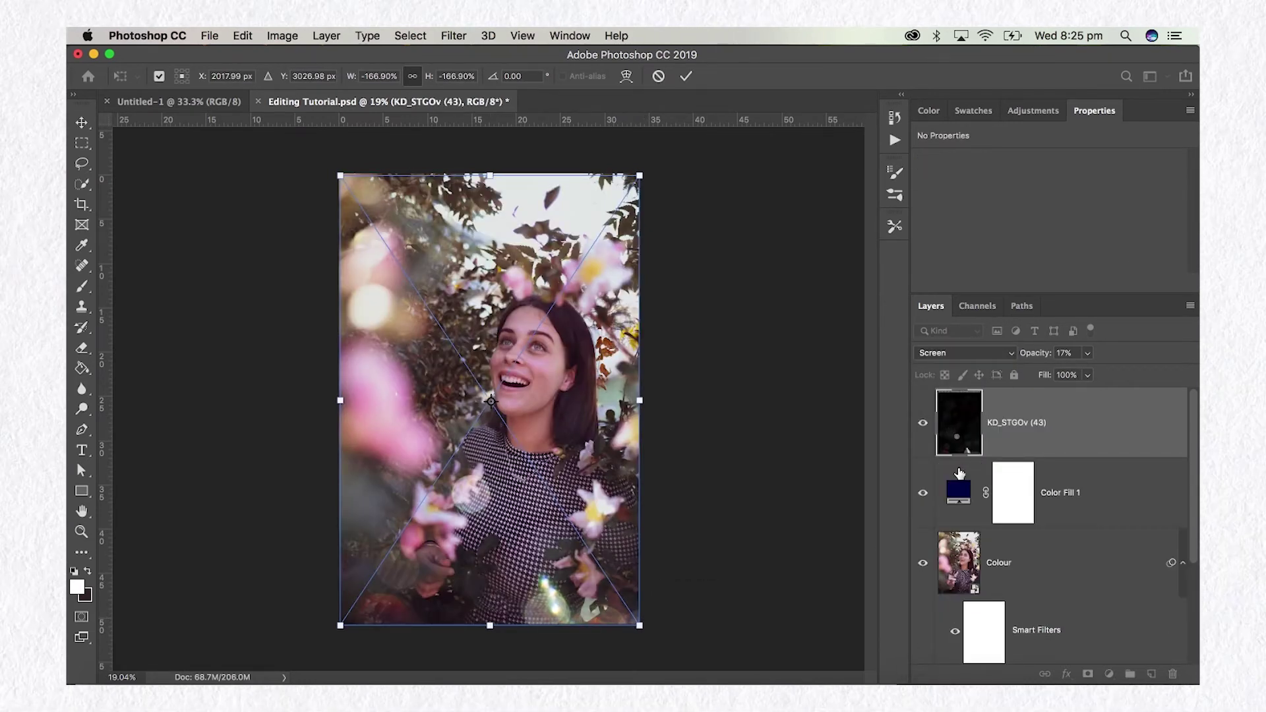
key("Return")
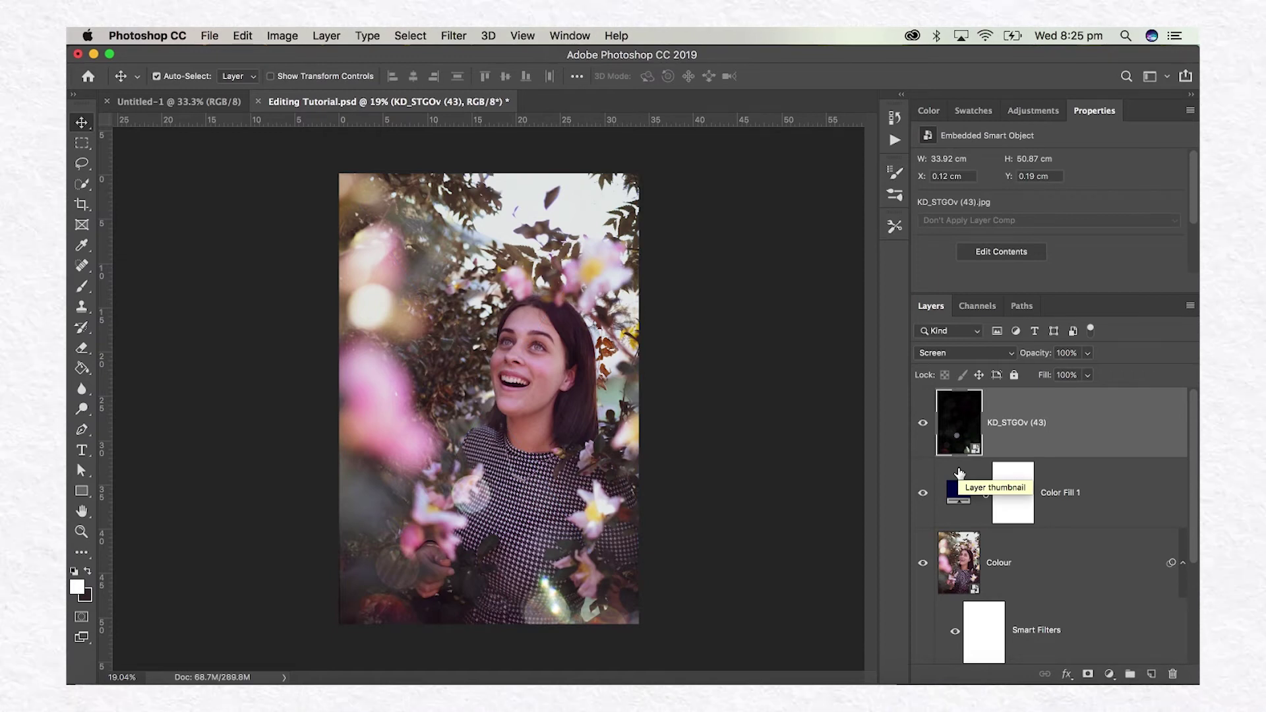
left_click(921, 439)
left_click(922, 437)
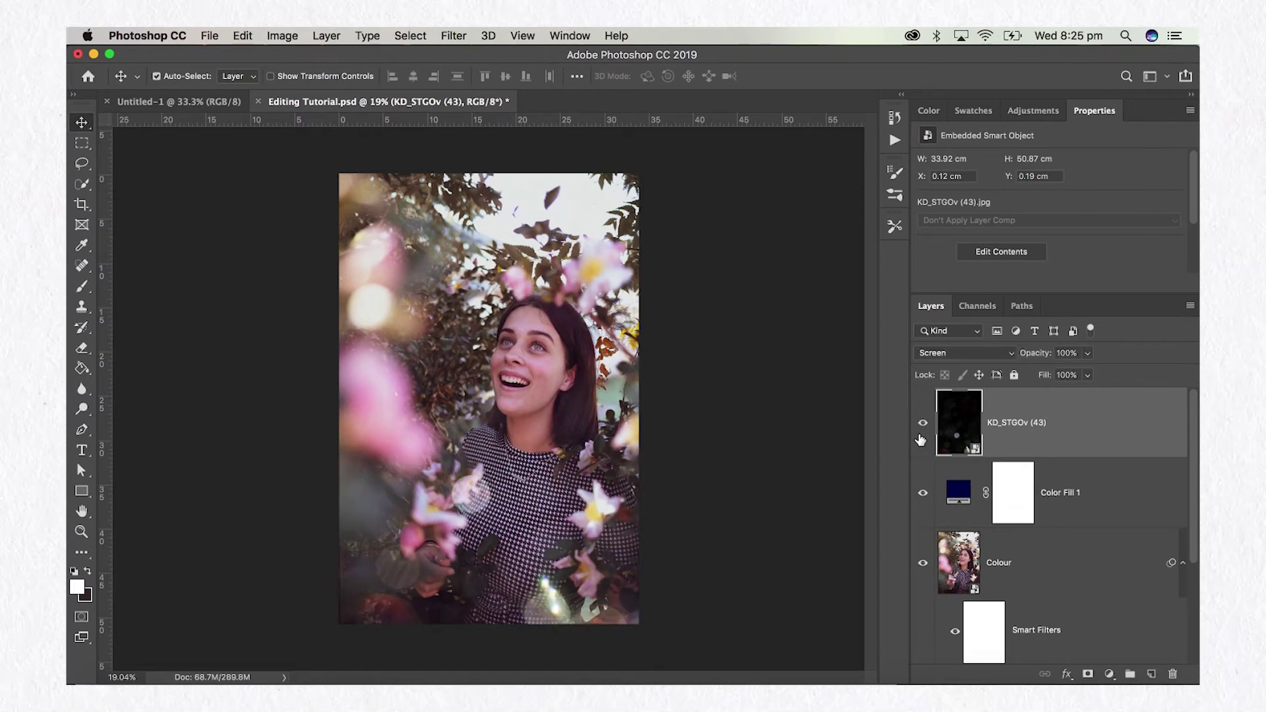
left_click(922, 438)
left_click(922, 437)
Enlarge the KD_STGOv (43) overlay to about 172% so it extends past the canvas edges, and commit the transform
key("ctrl+t")
left_click_drag(338, 624, 335, 633)
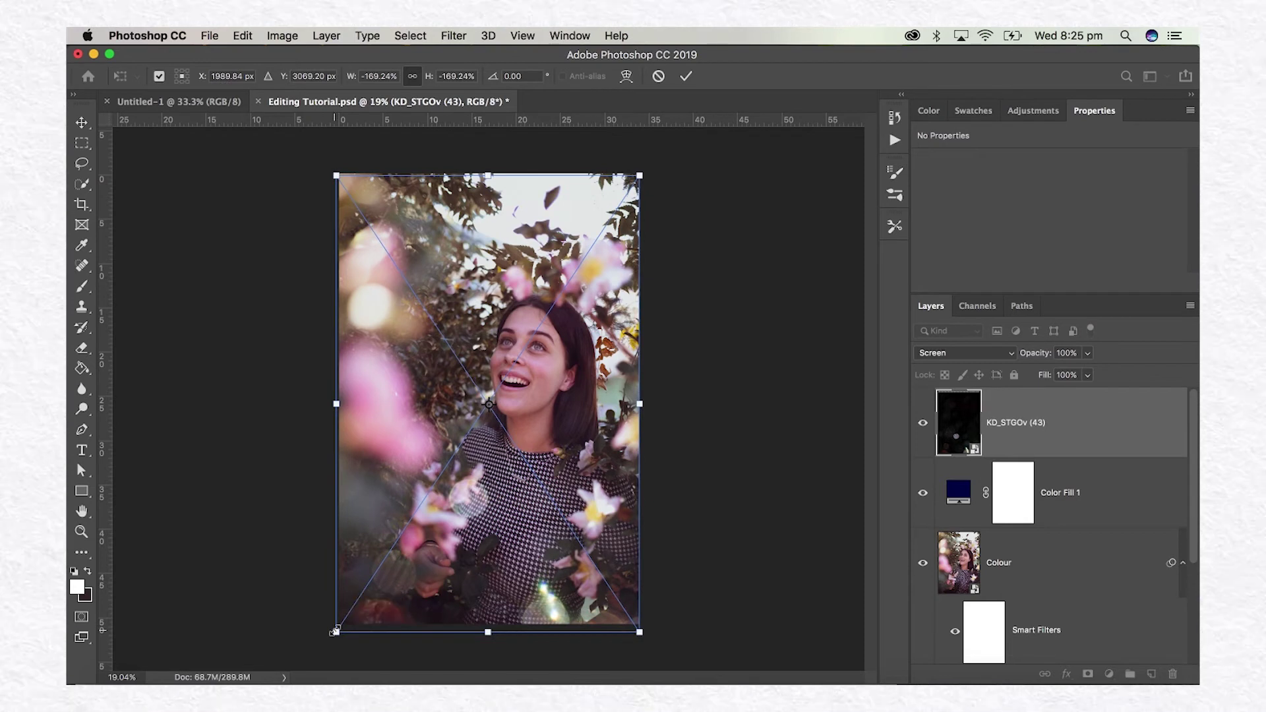
key("Return")
key("ctrl+t")
left_click_drag(644, 171, 649, 163)
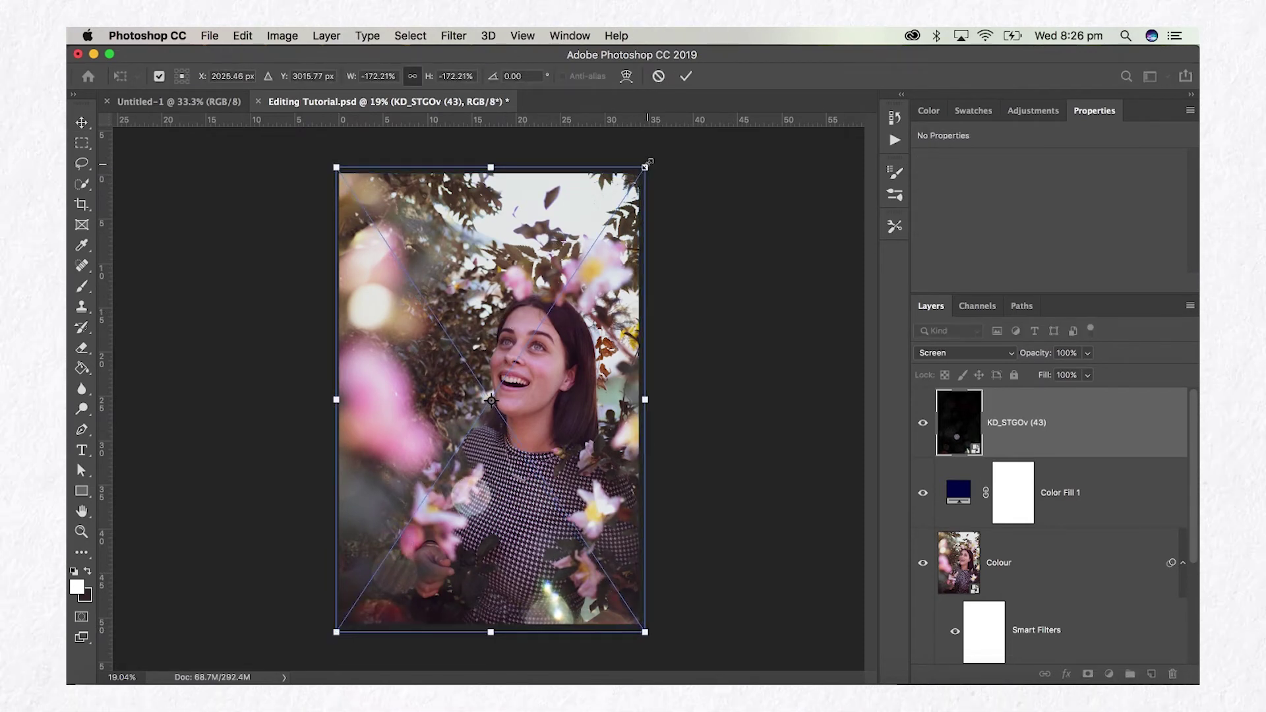
key("Return")
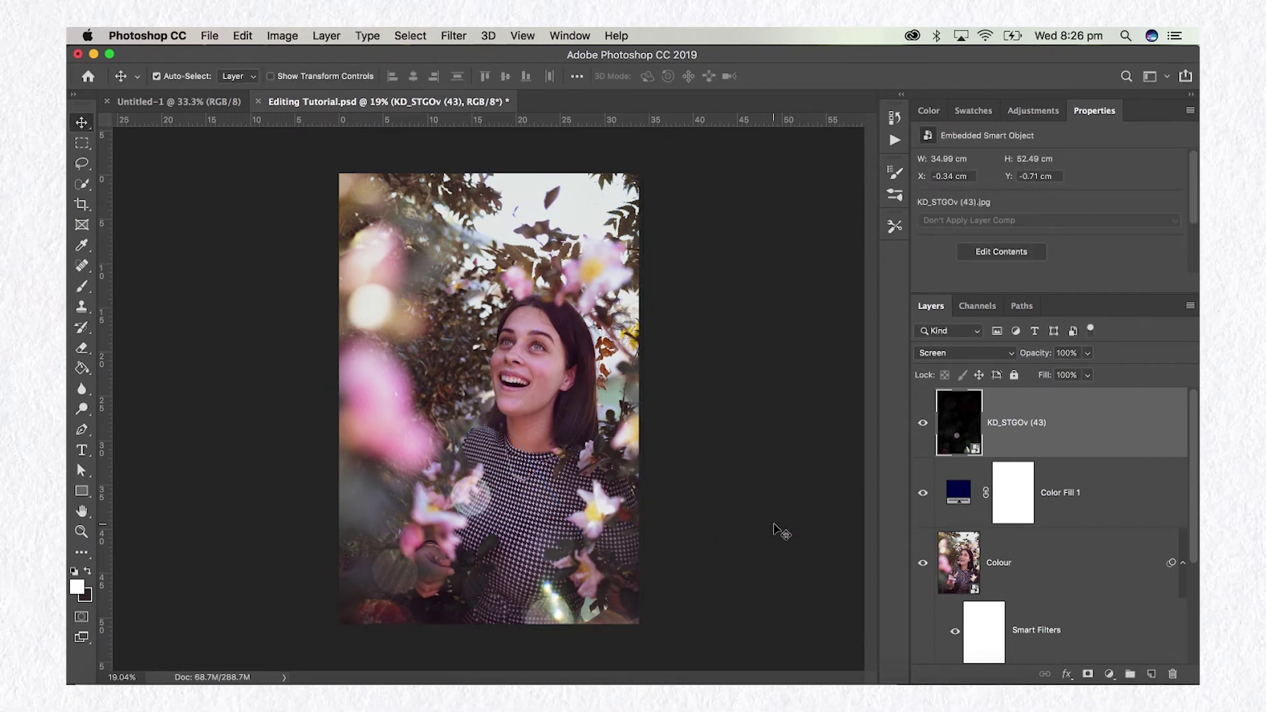
Toggle the visibility of the bokeh overlay and navy colour fill layers to compare their effects, leaving both visible
left_click(922, 425)
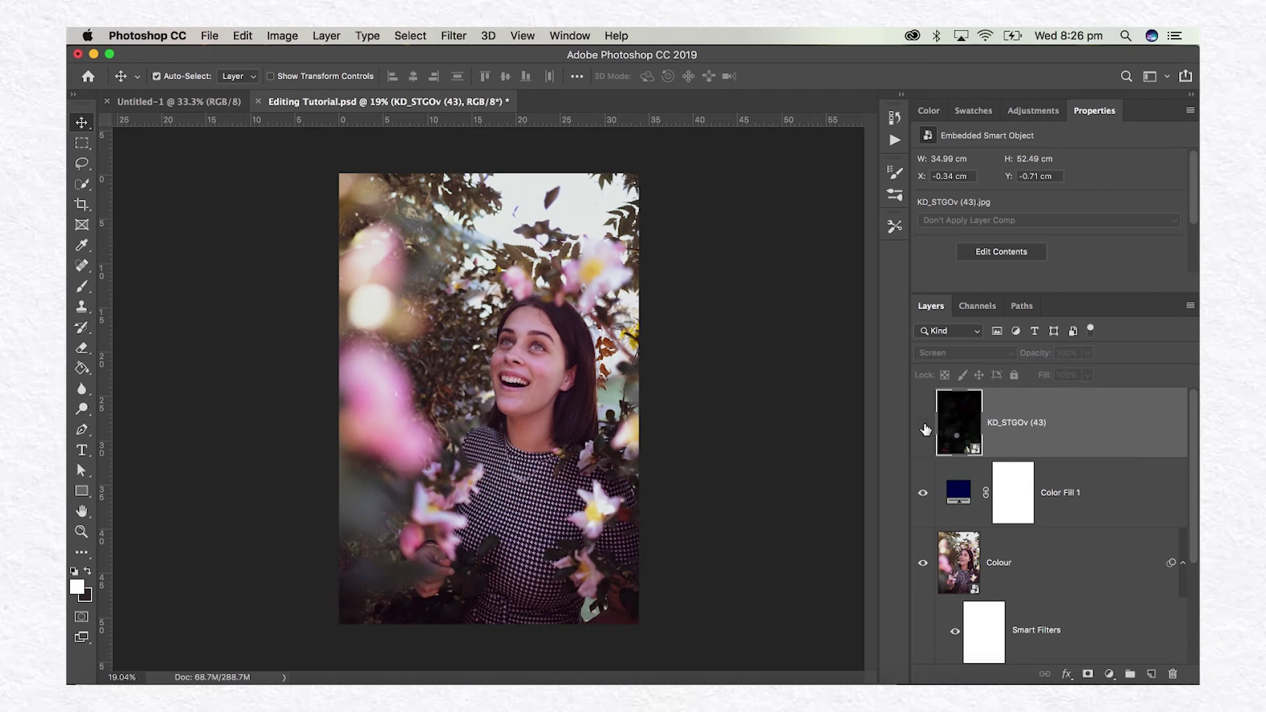
left_click(924, 492)
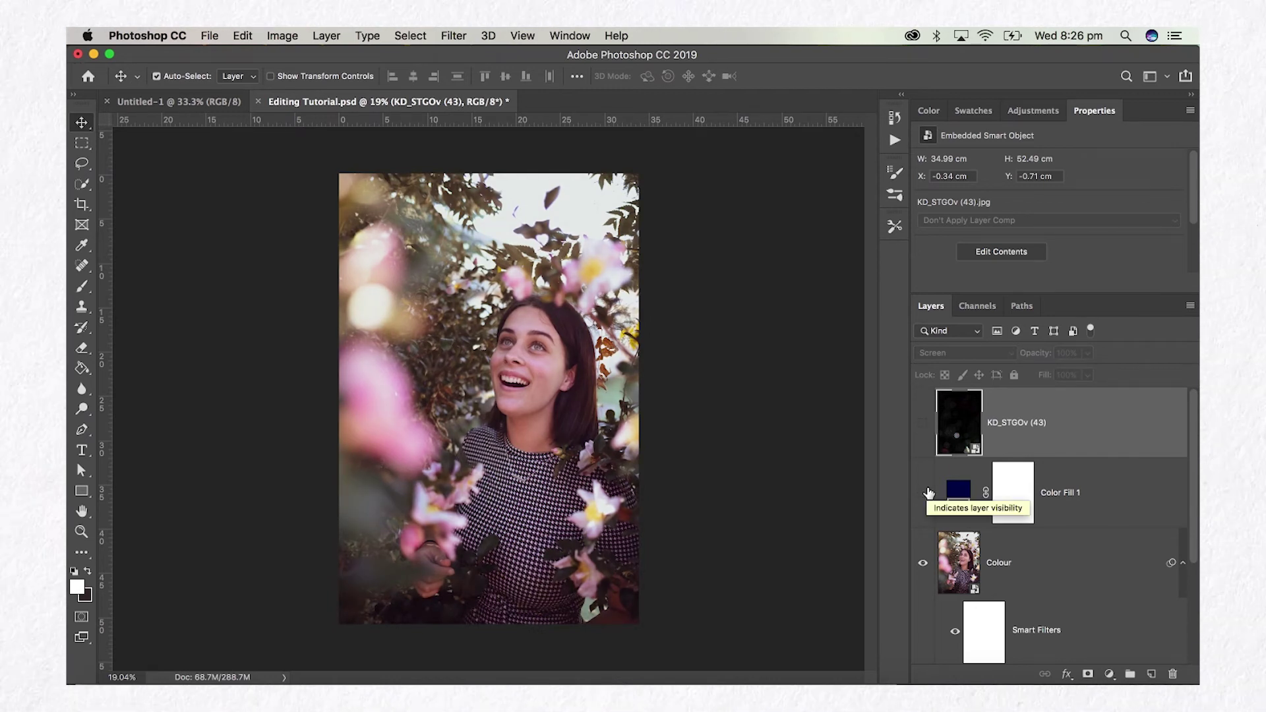
left_click(925, 427)
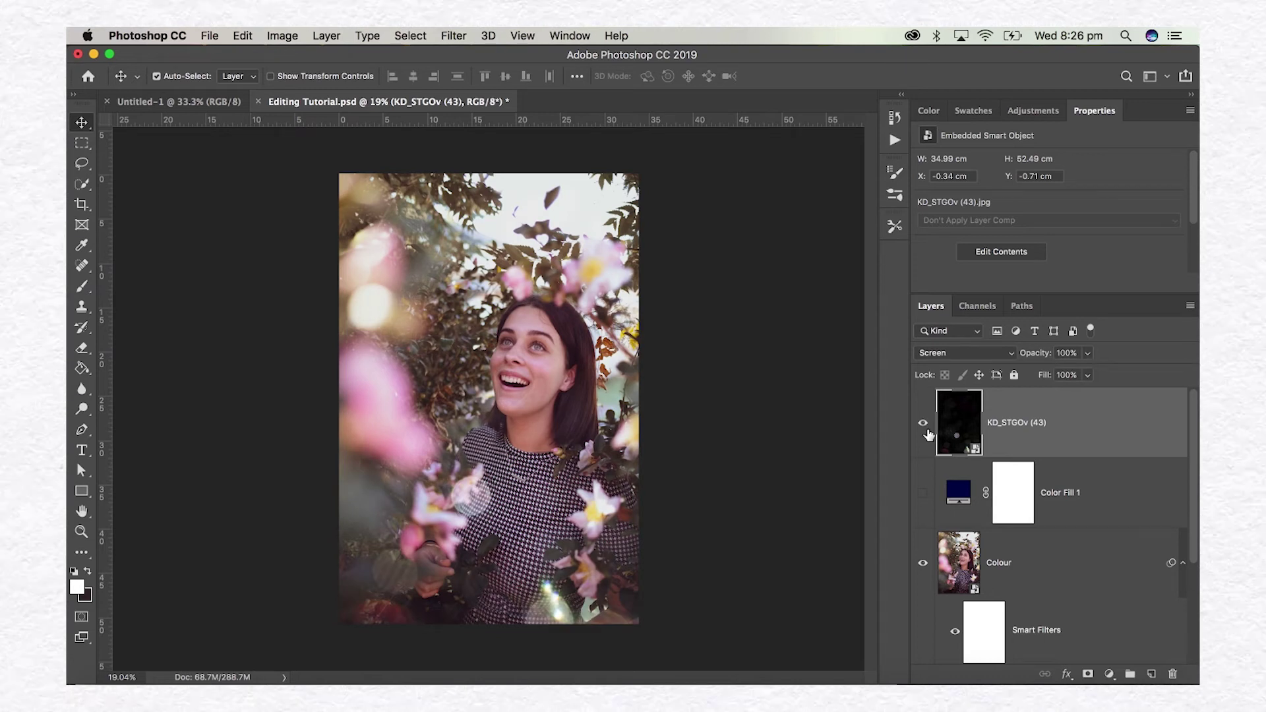
left_click(924, 494)
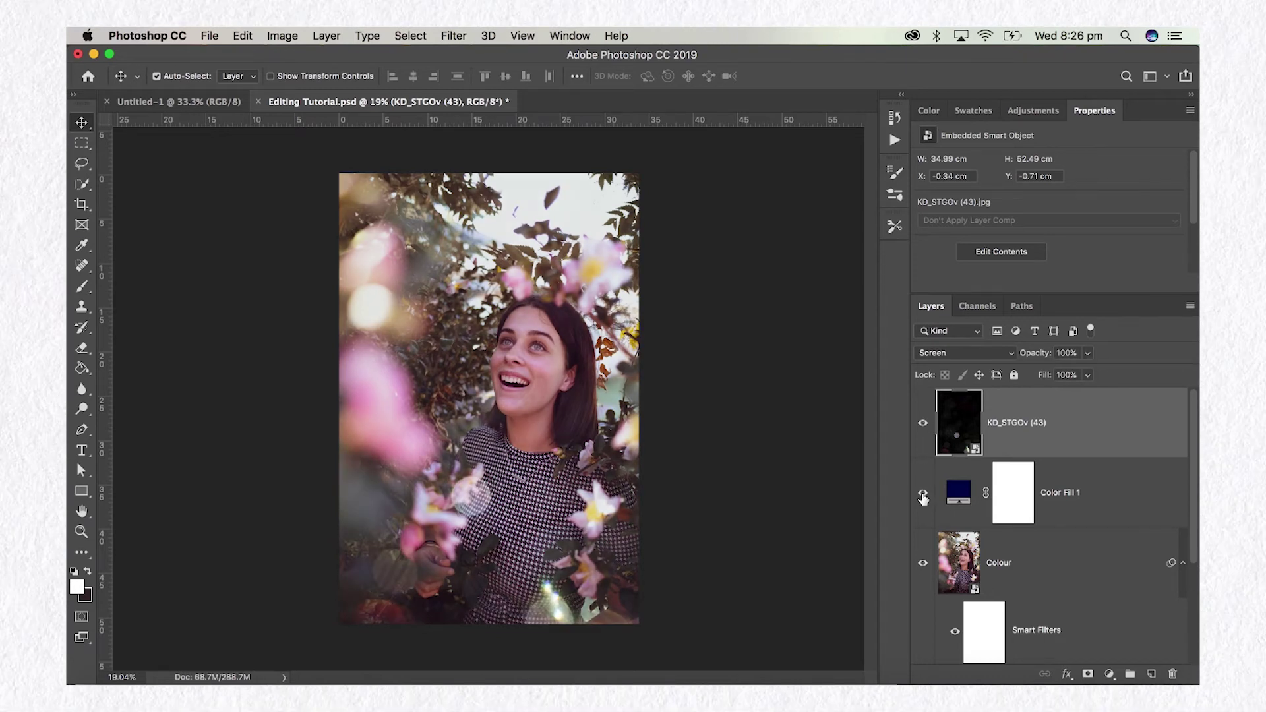
left_click(924, 494)
left_click(923, 495)
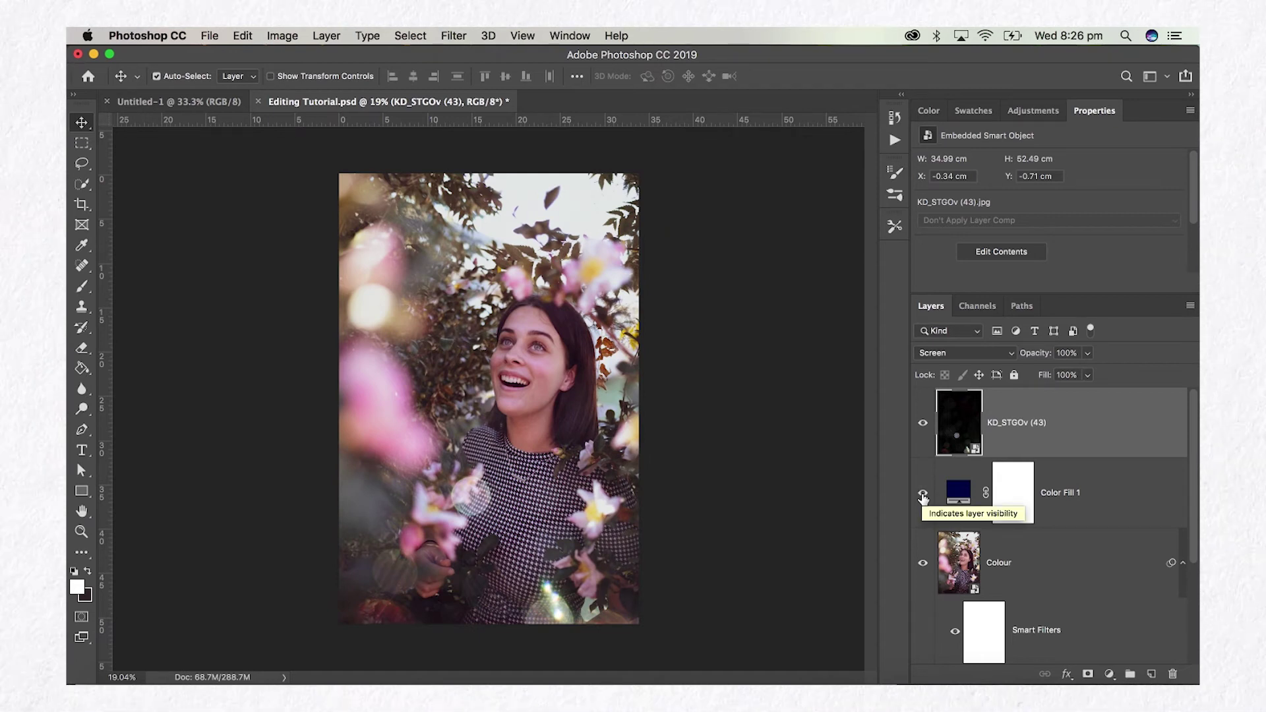
left_click(924, 496)
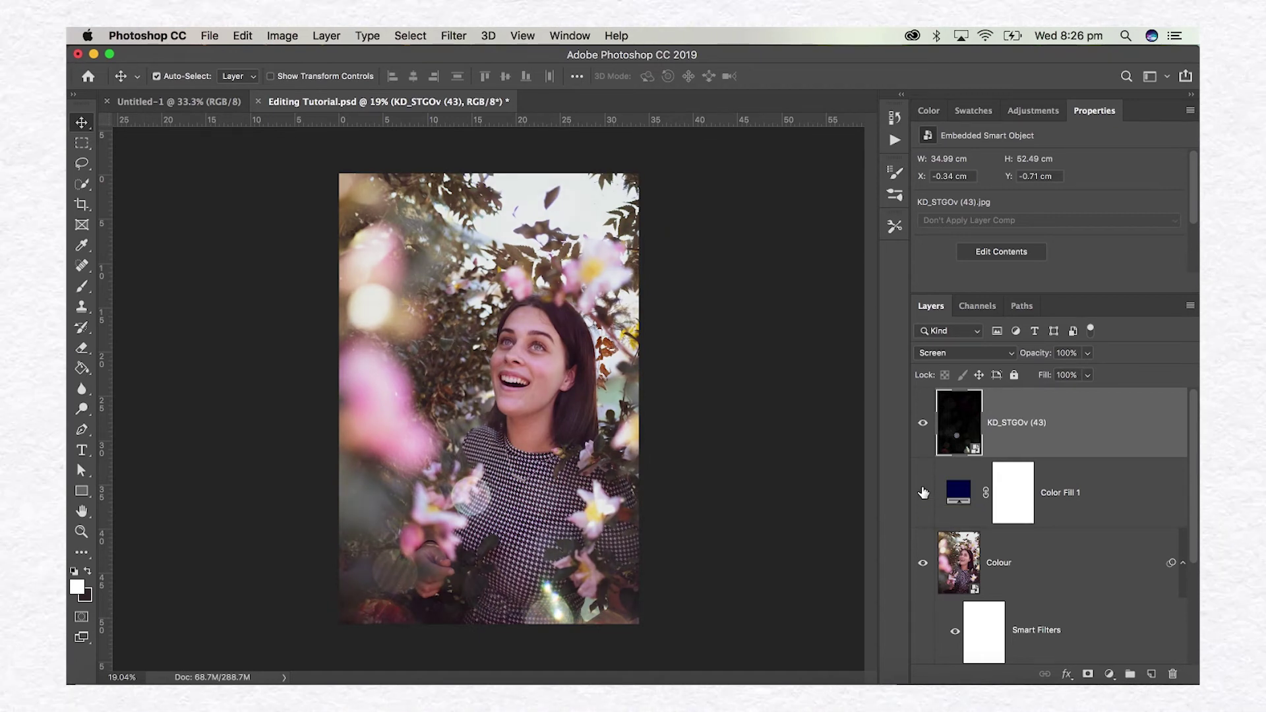
left_click(921, 495)
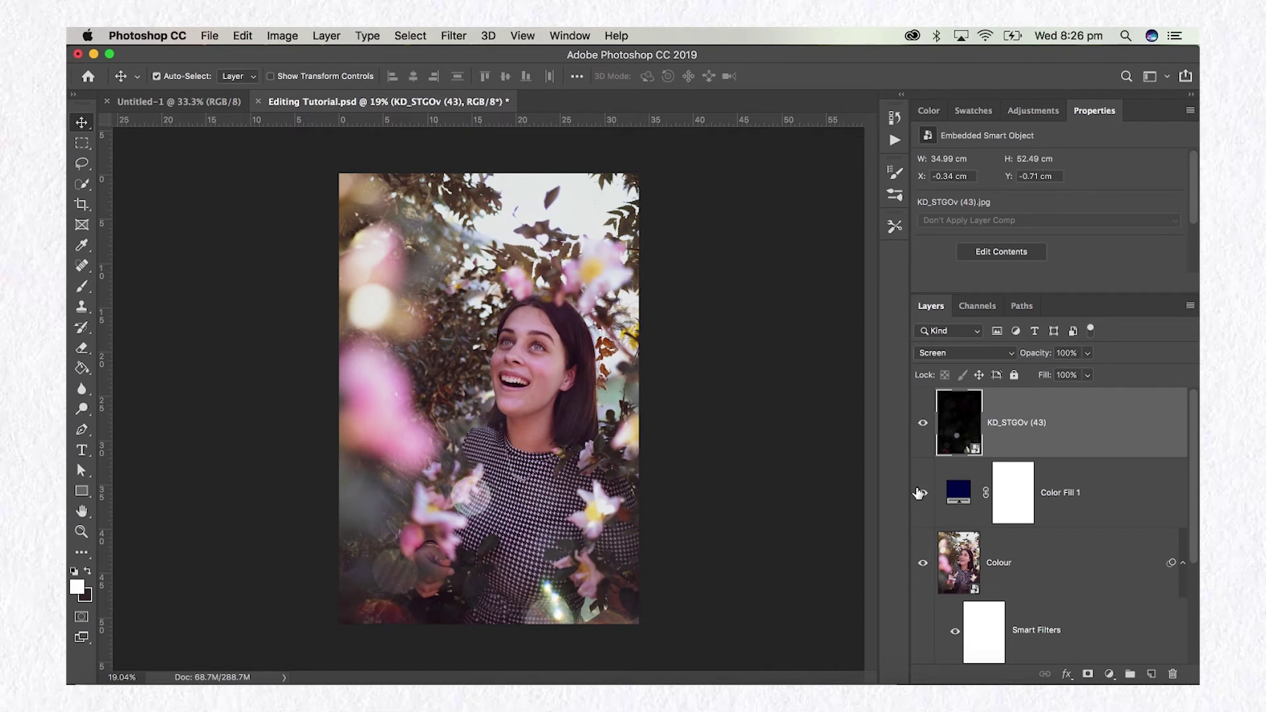
Hide the KD_STGOv (43) overlay layer, and place Vintage1.png from the Finder folder into the photo document
left_click(922, 425)
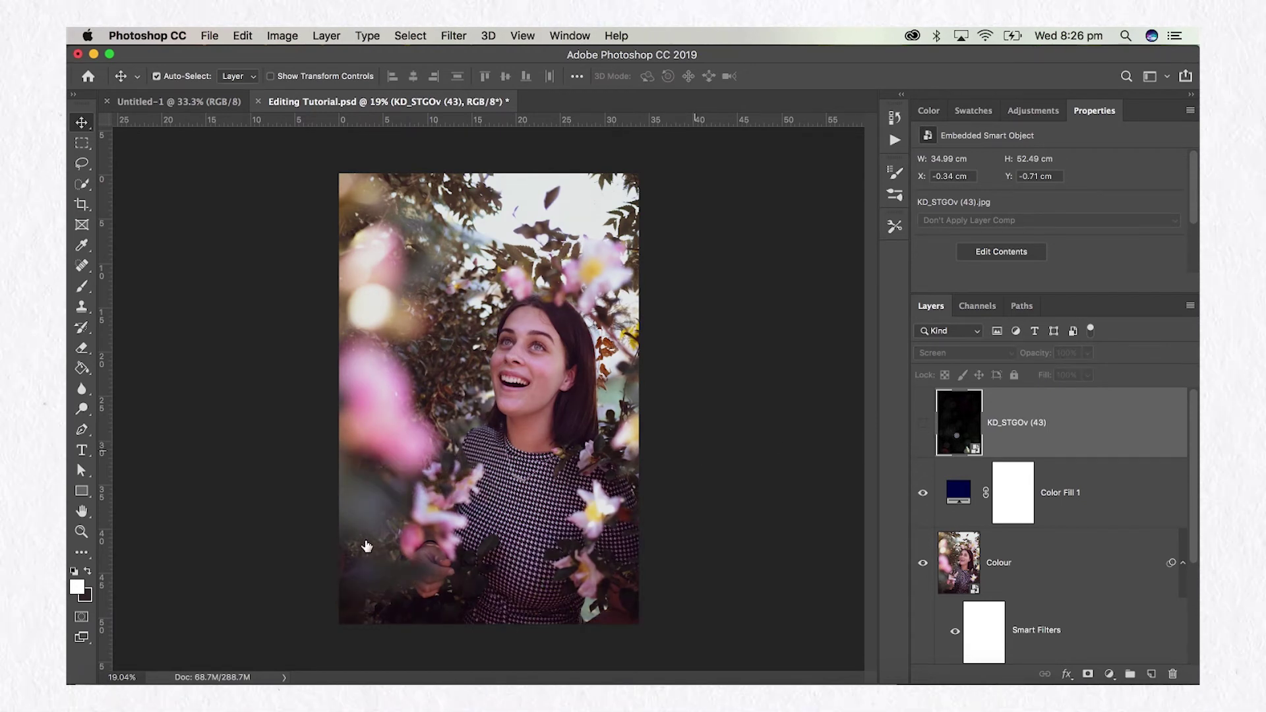
left_click(119, 686)
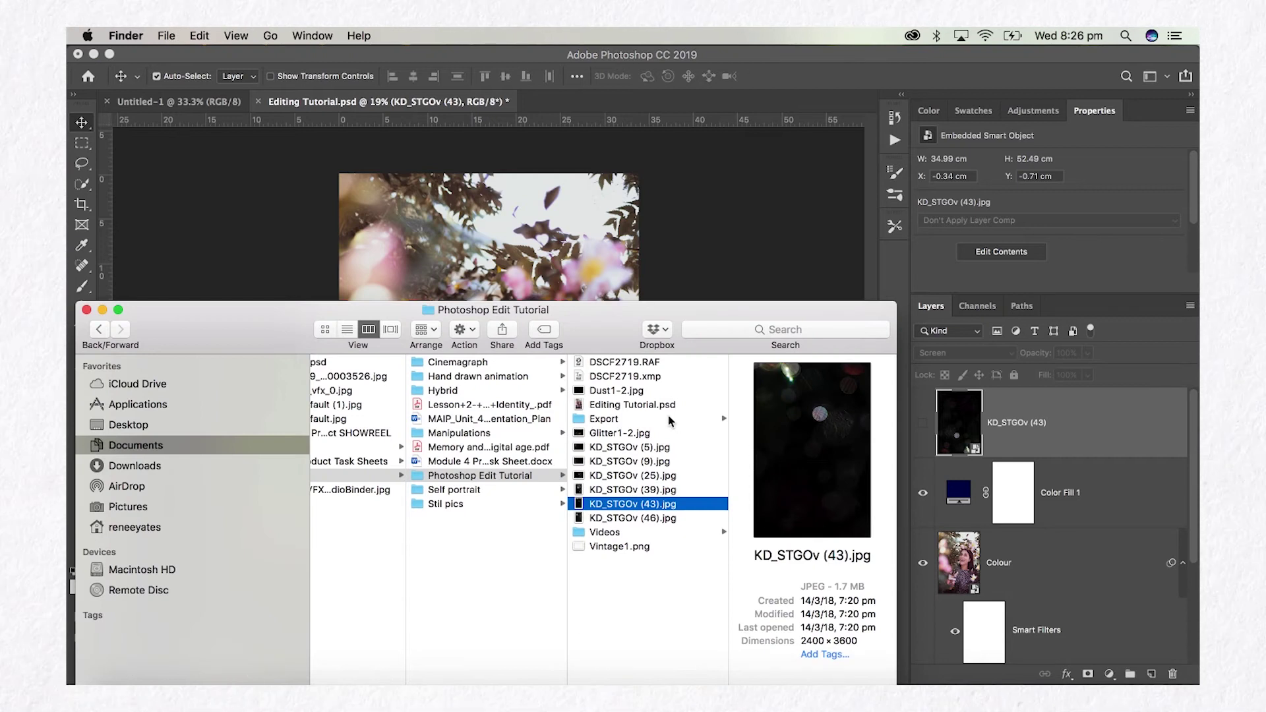
left_click(625, 547)
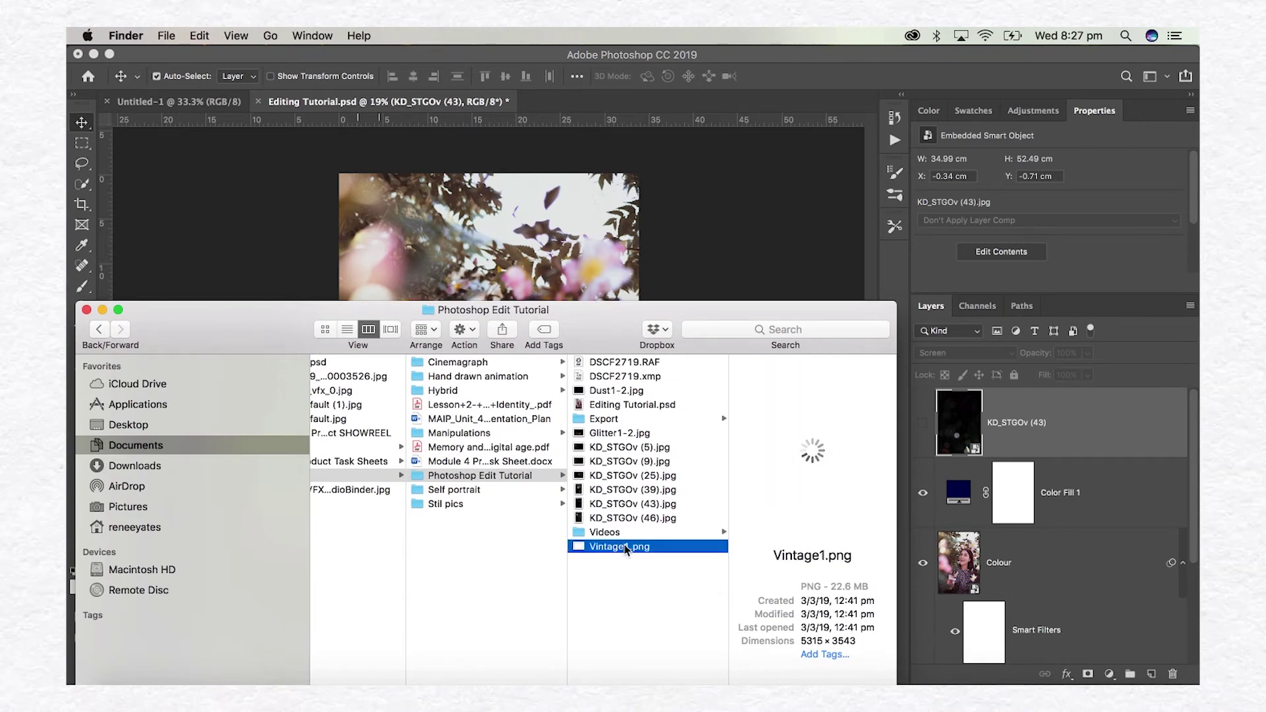
left_click_drag(611, 550, 660, 268)
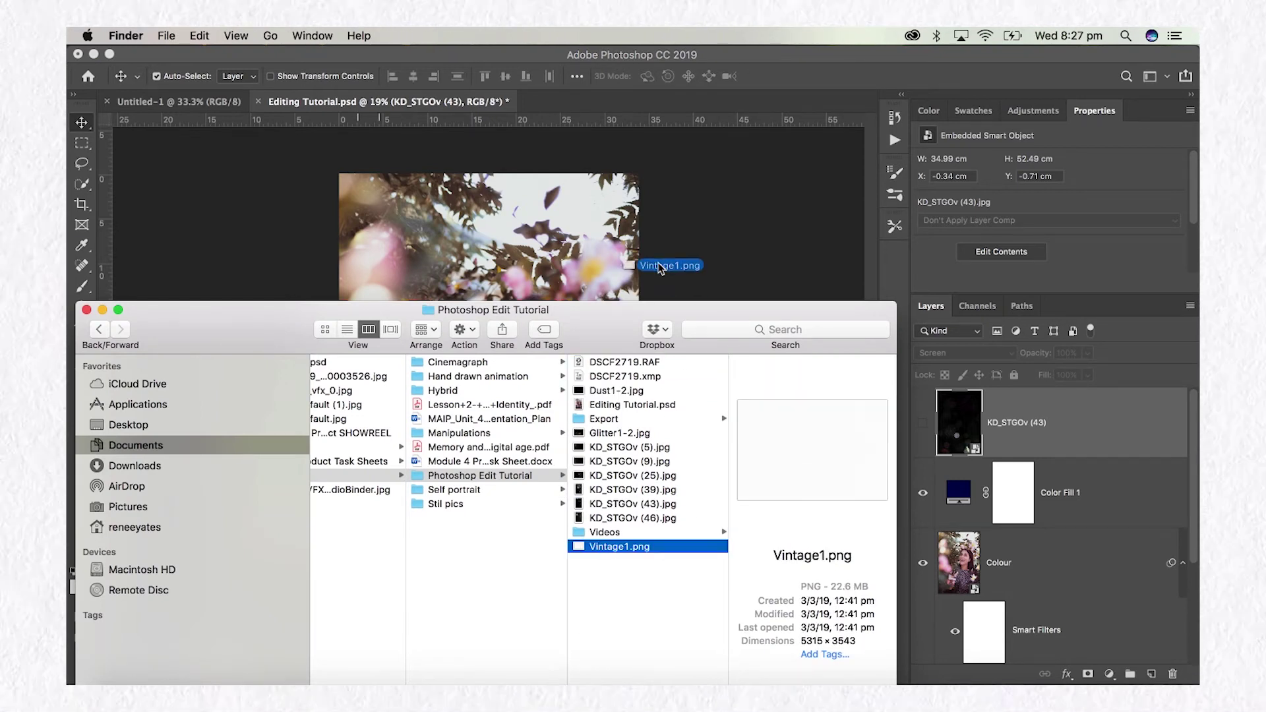
left_click_drag(552, 213, 552, 212)
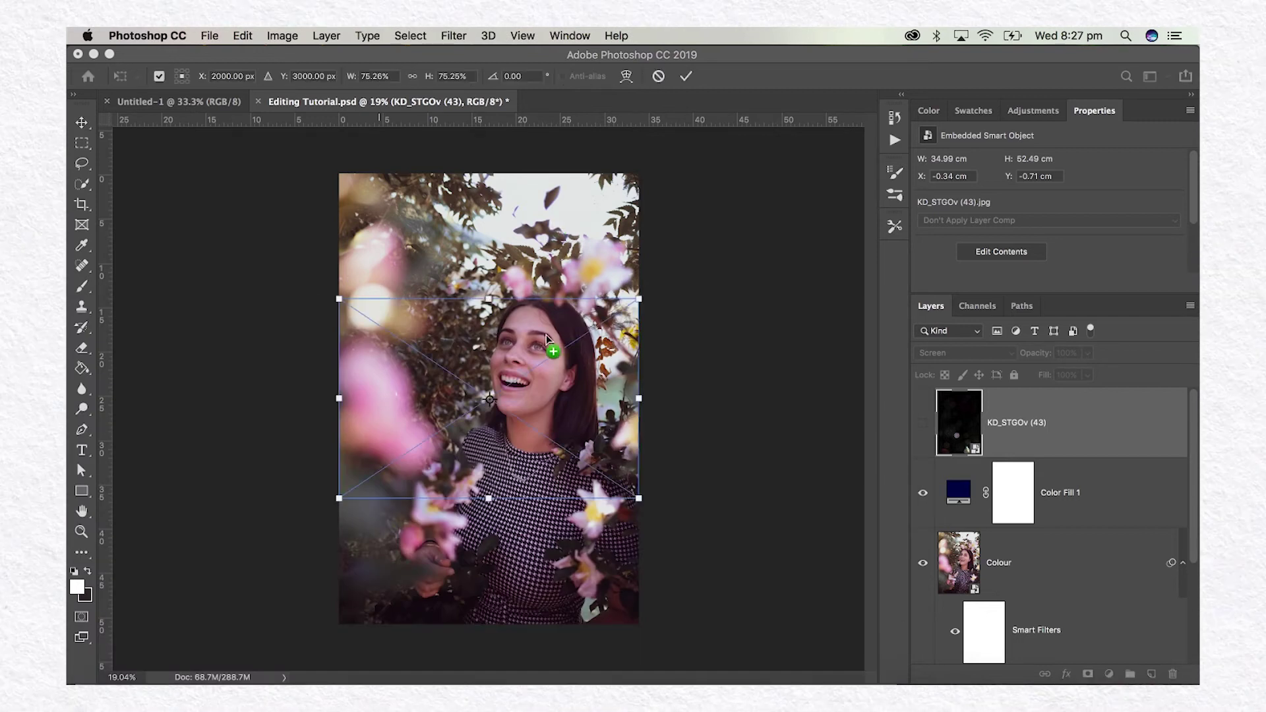
Rotate the placed Vintage1 texture -90 degrees, scale it to about 118% to cover the canvas, and commit the placement
left_click_drag(673, 291, 337, 169)
left_click_drag(590, 553, 653, 643)
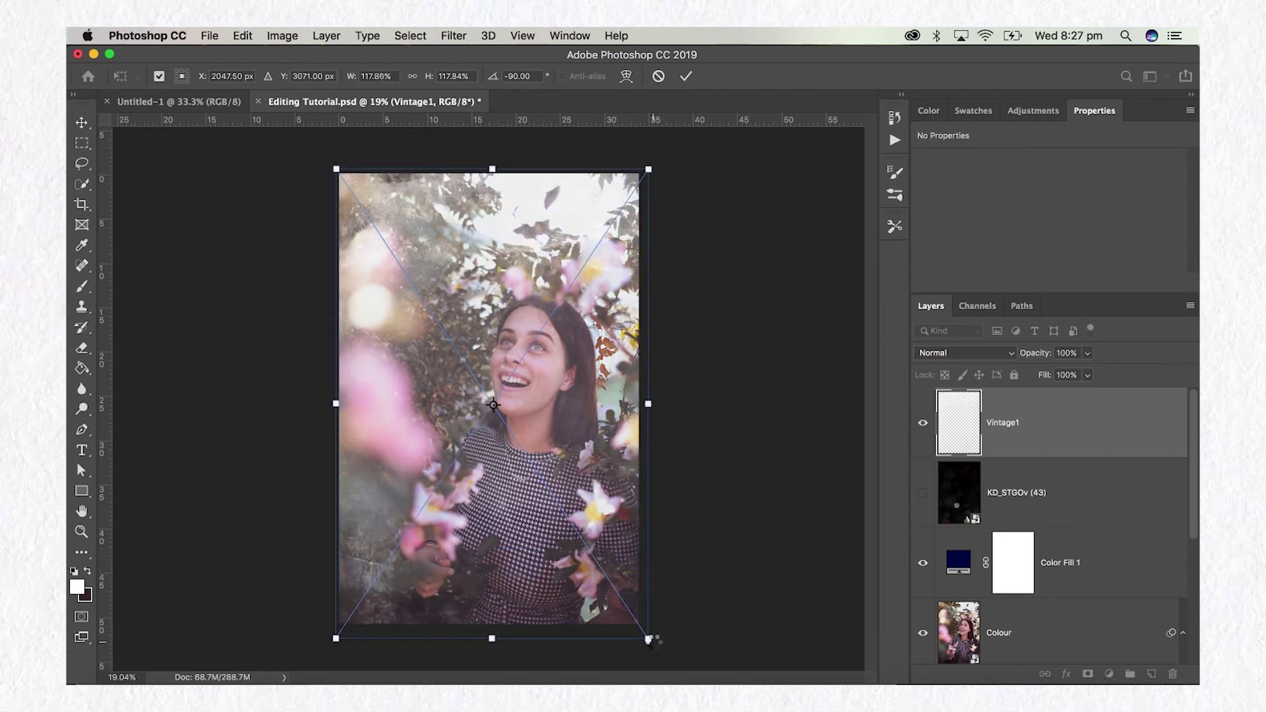
key("Return")
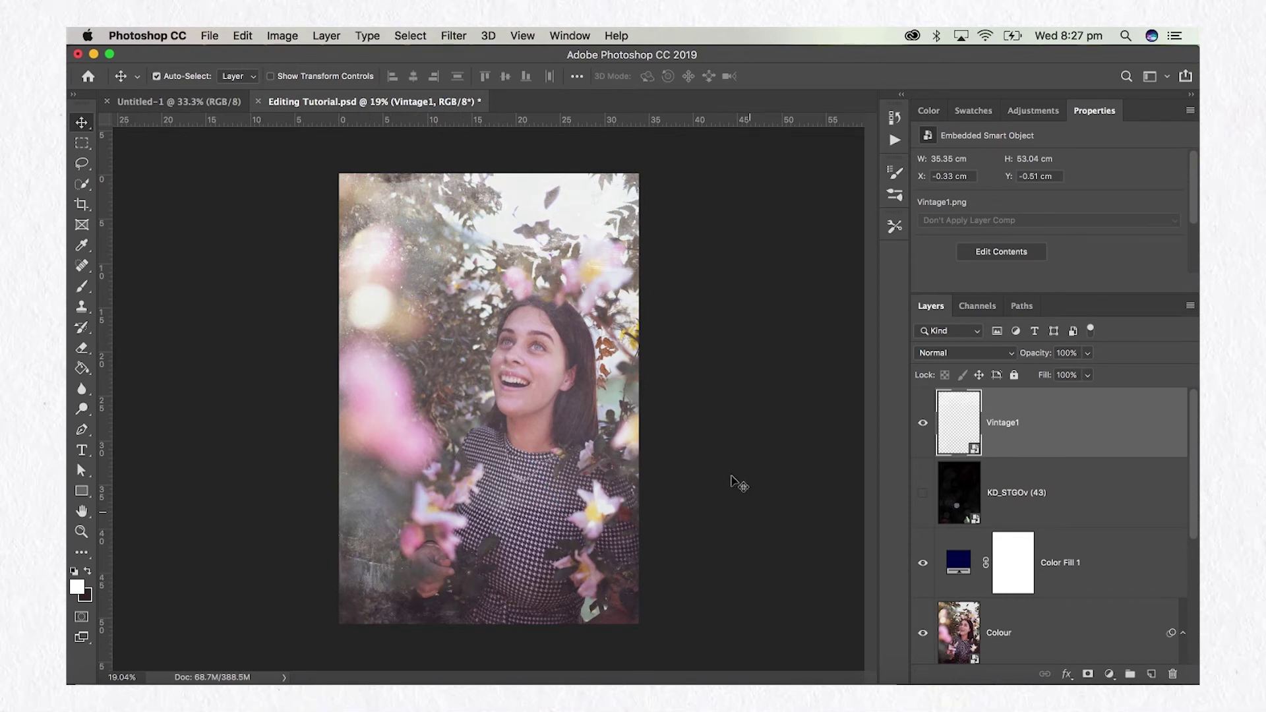
Set the Vintage1 layer's blend mode to Overlay and its opacity to 99%
left_click(941, 356)
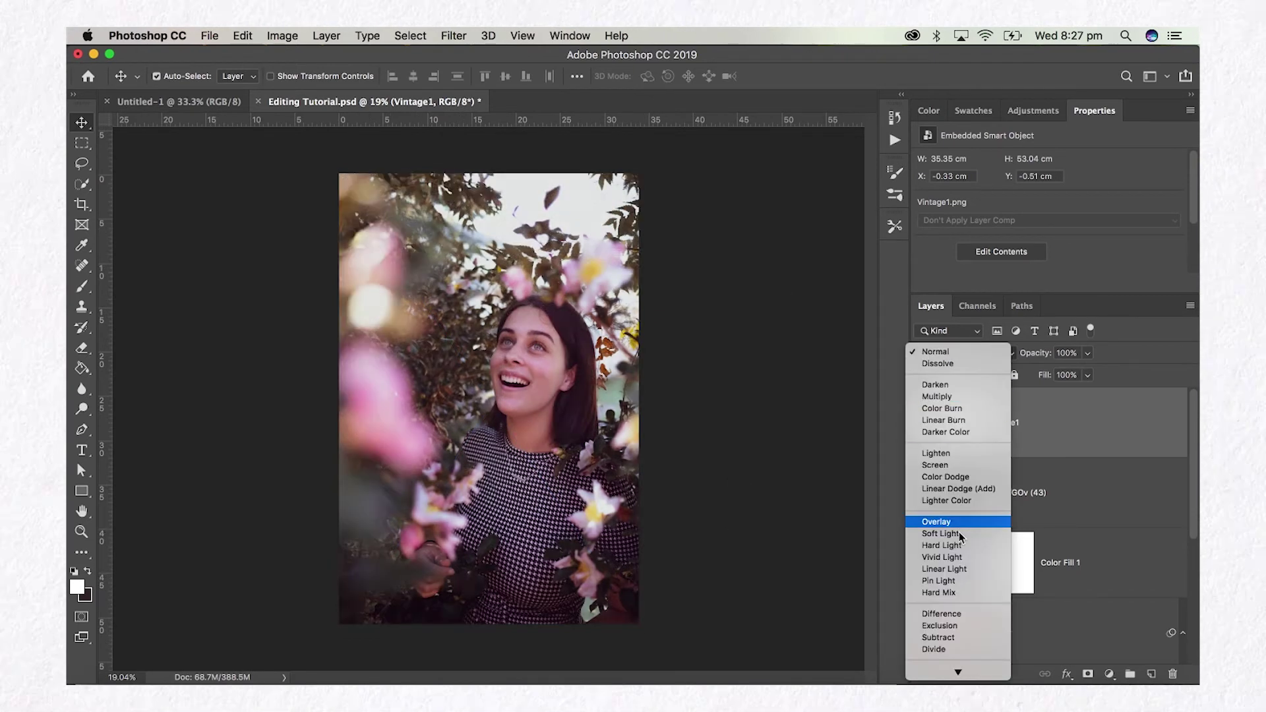
left_click(957, 526)
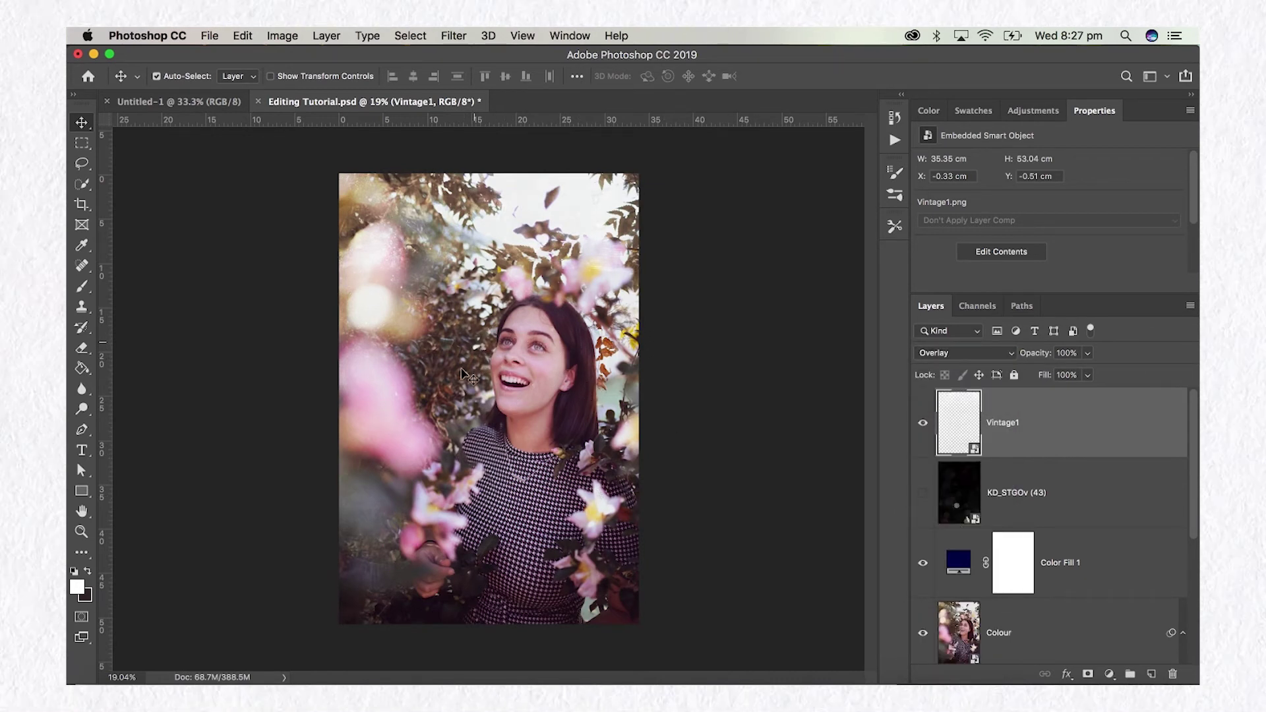
left_click(1088, 353)
left_click(1043, 372)
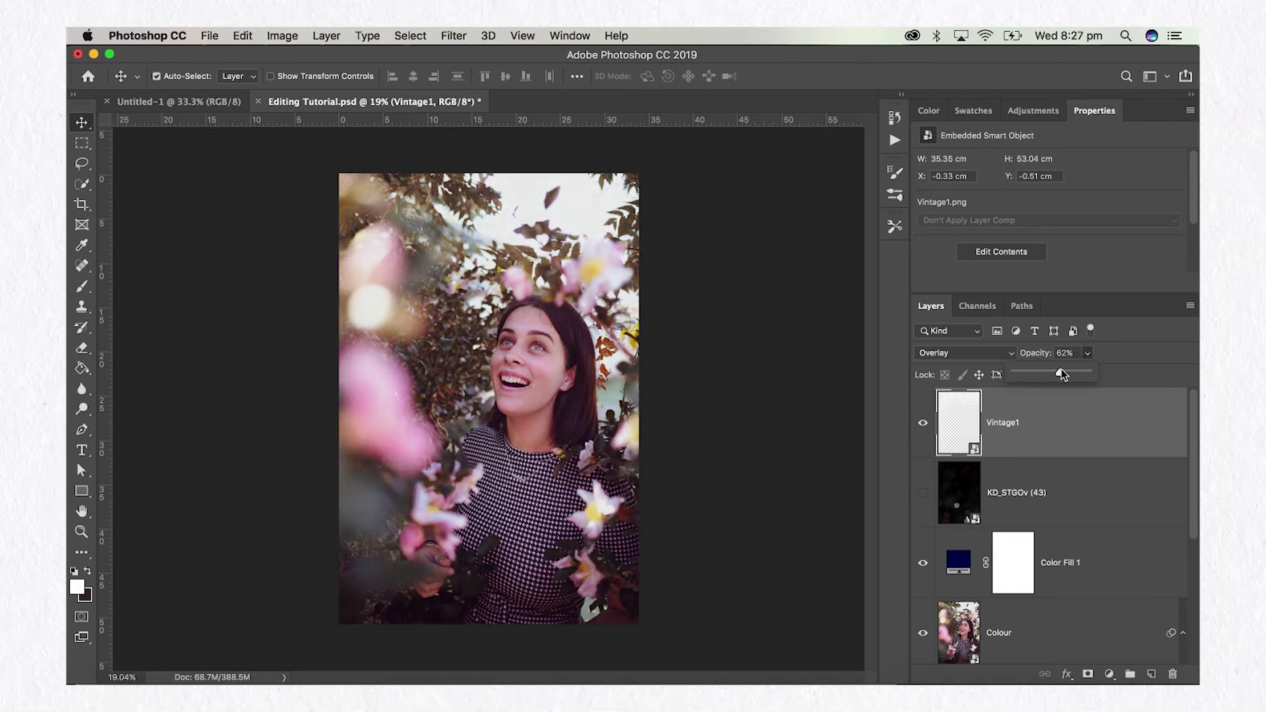
left_click_drag(1061, 372, 1087, 373)
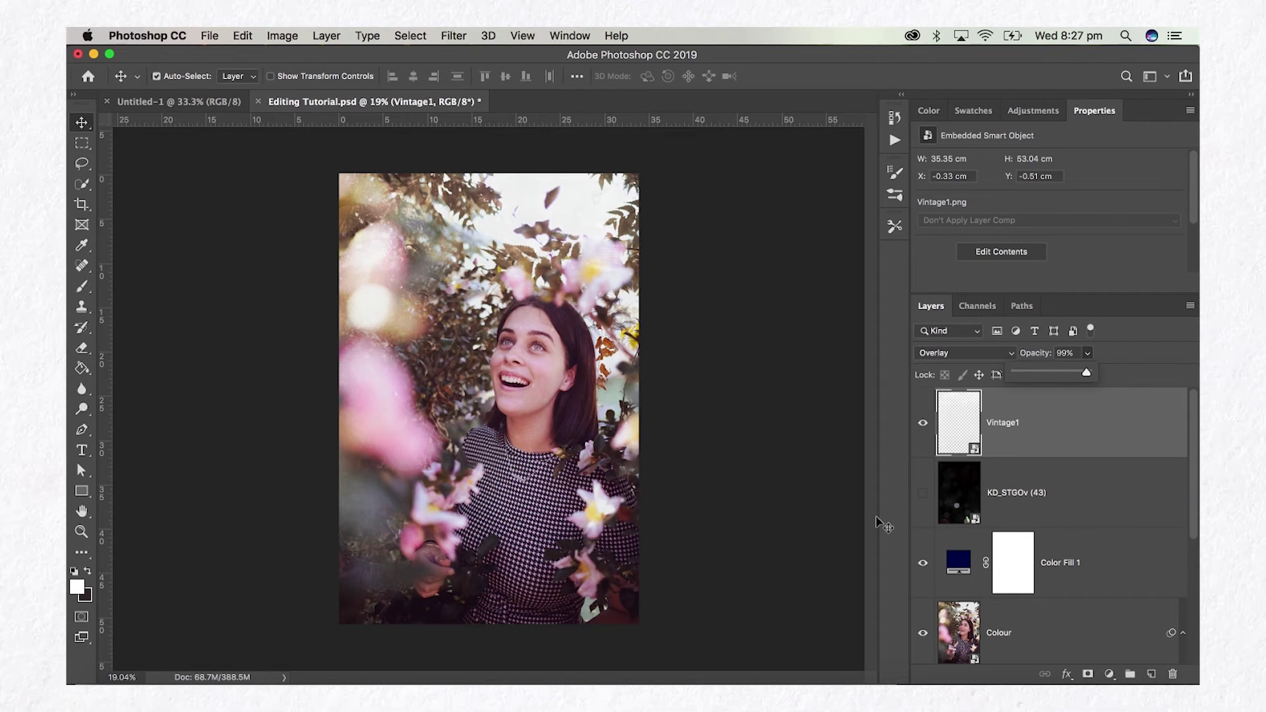
Show the KD_STGOv (43) overlay layer and hide the Vintage1 texture layer
left_click(923, 496)
left_click(924, 428)
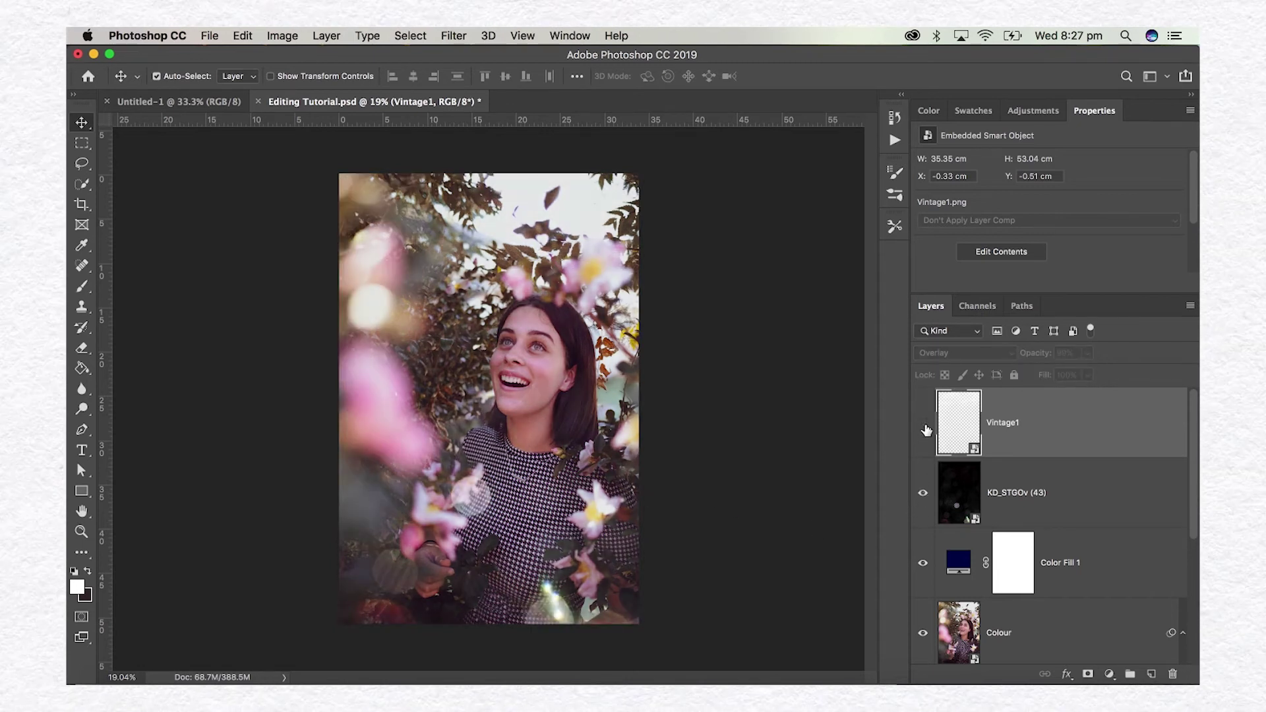
Hide and reshow the KD_STGOv (43) and Color Fill 1 layers to compare their effect on the portrait
left_click(923, 496)
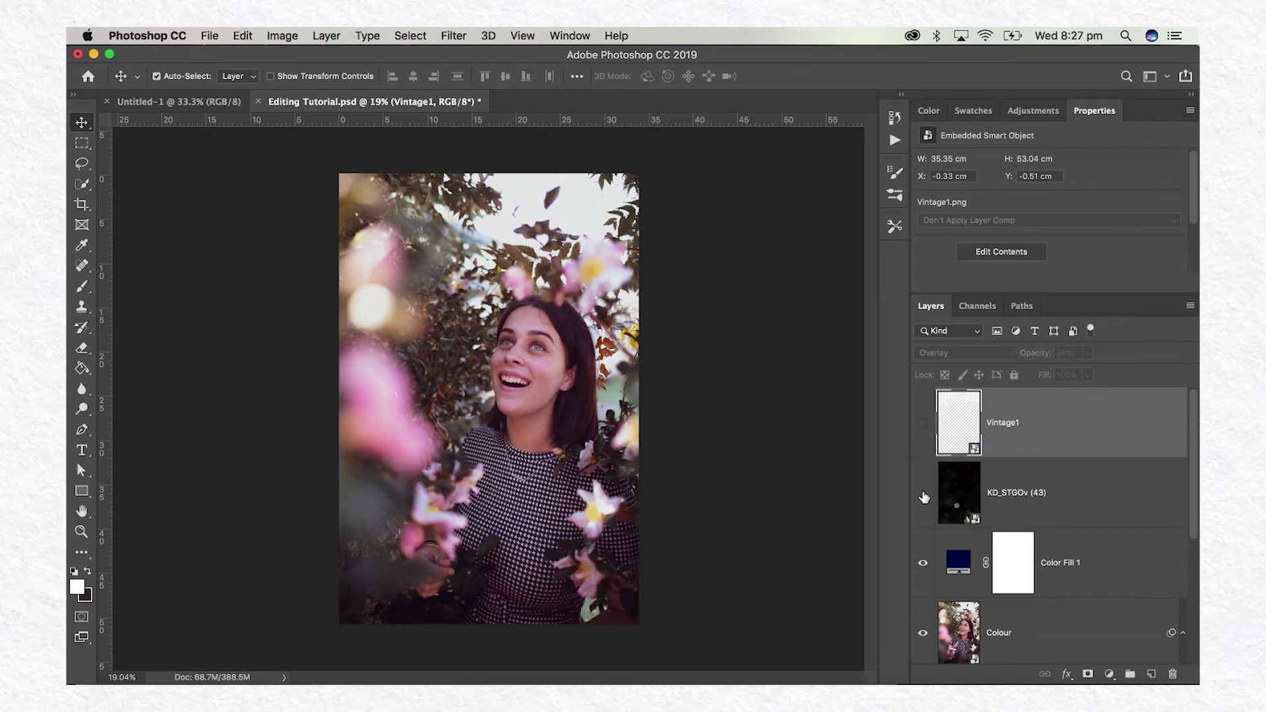
left_click(923, 562)
left_click(923, 495)
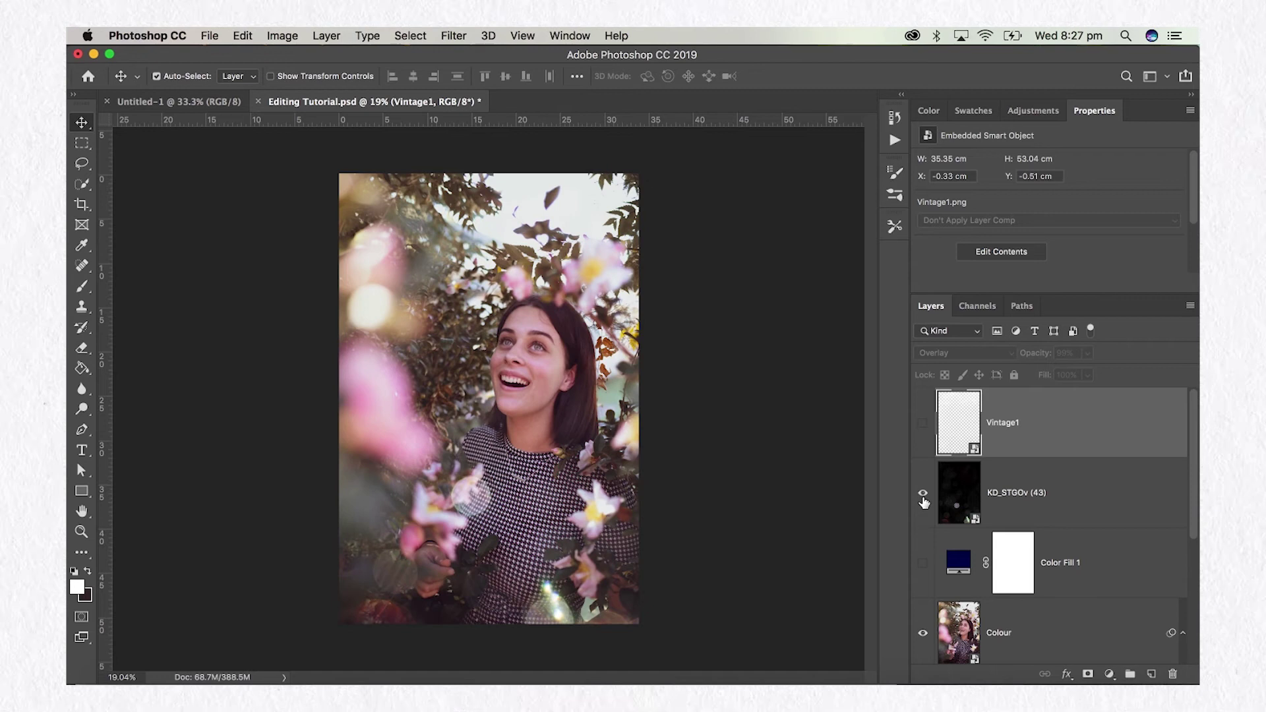
left_click(923, 564)
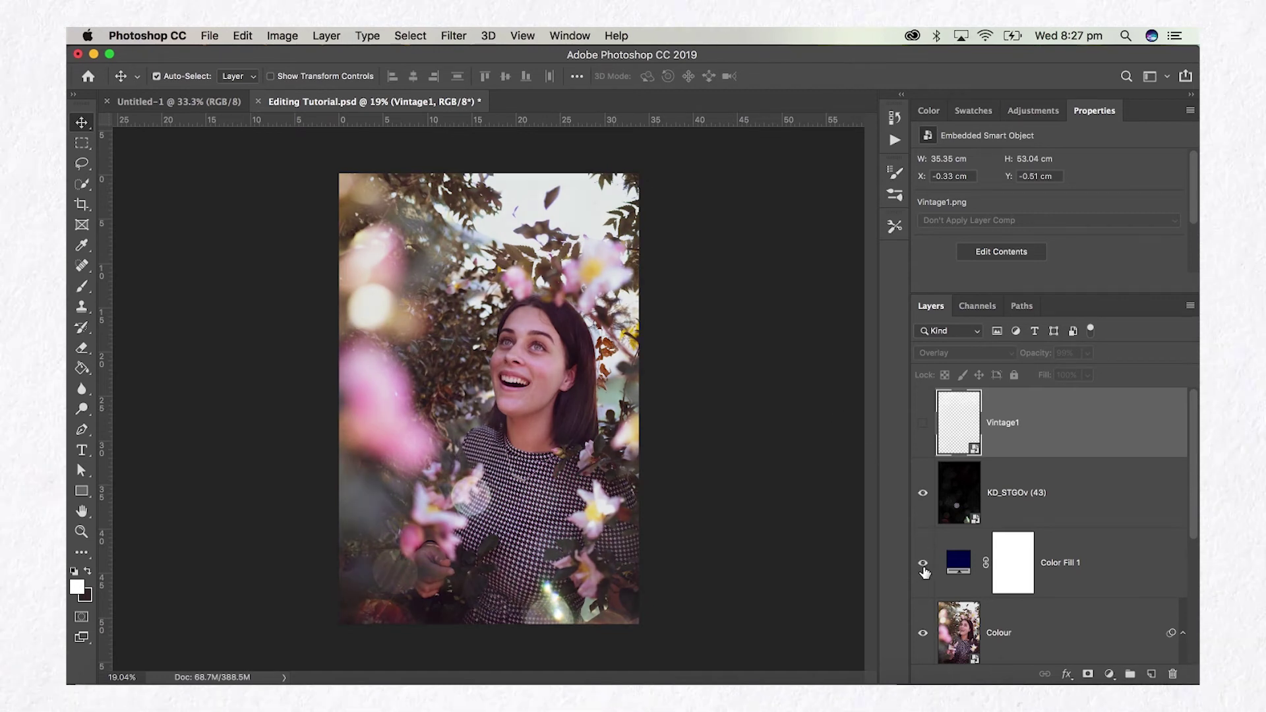
Delete the Vintage1 texture layer and hide the Color Fill 1 layer
key("Delete")
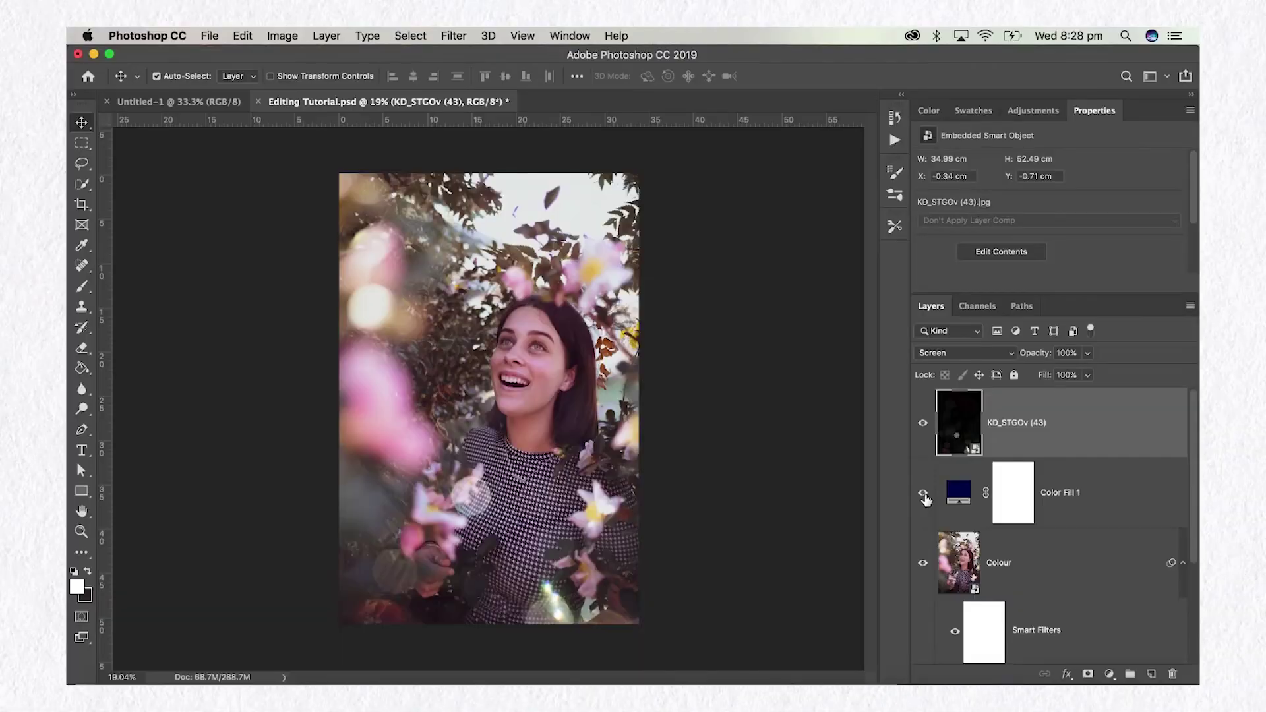
left_click(924, 493)
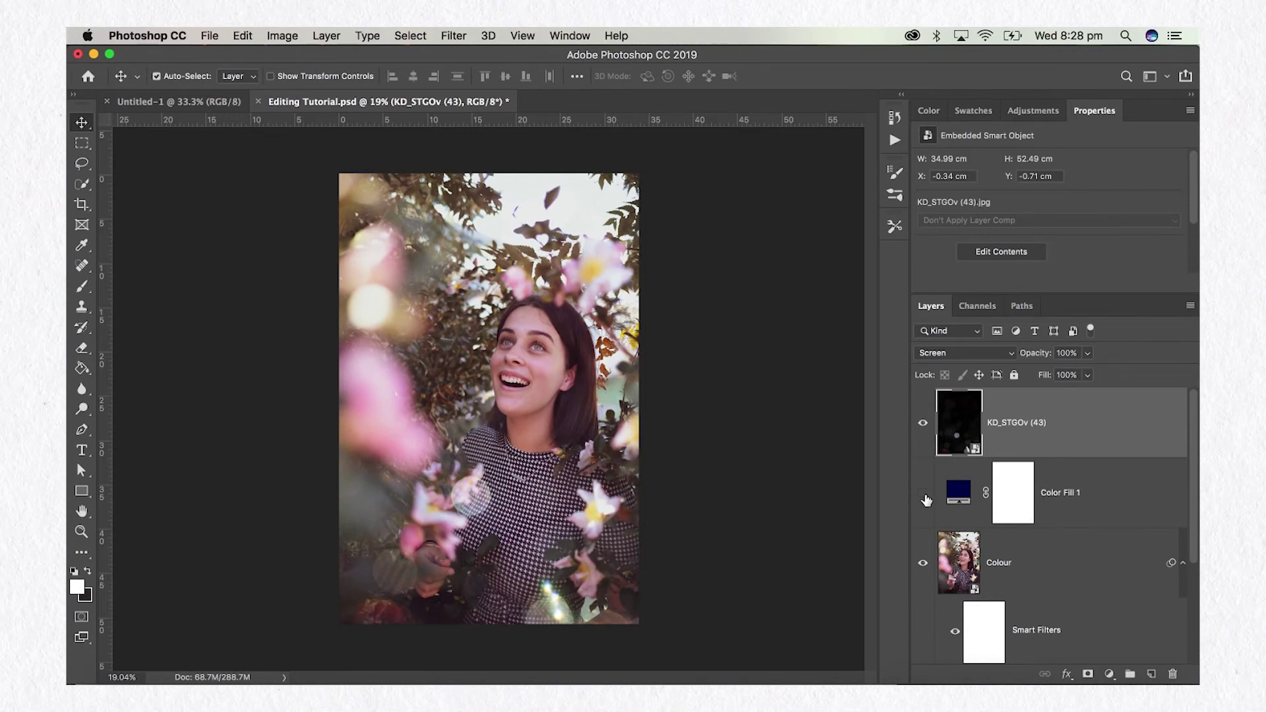
Export the portrait without the navy fill as a 4000 x 6000 px JPG to the Export folder, named with the sitter's title and surname plus 1
left_click(210, 36)
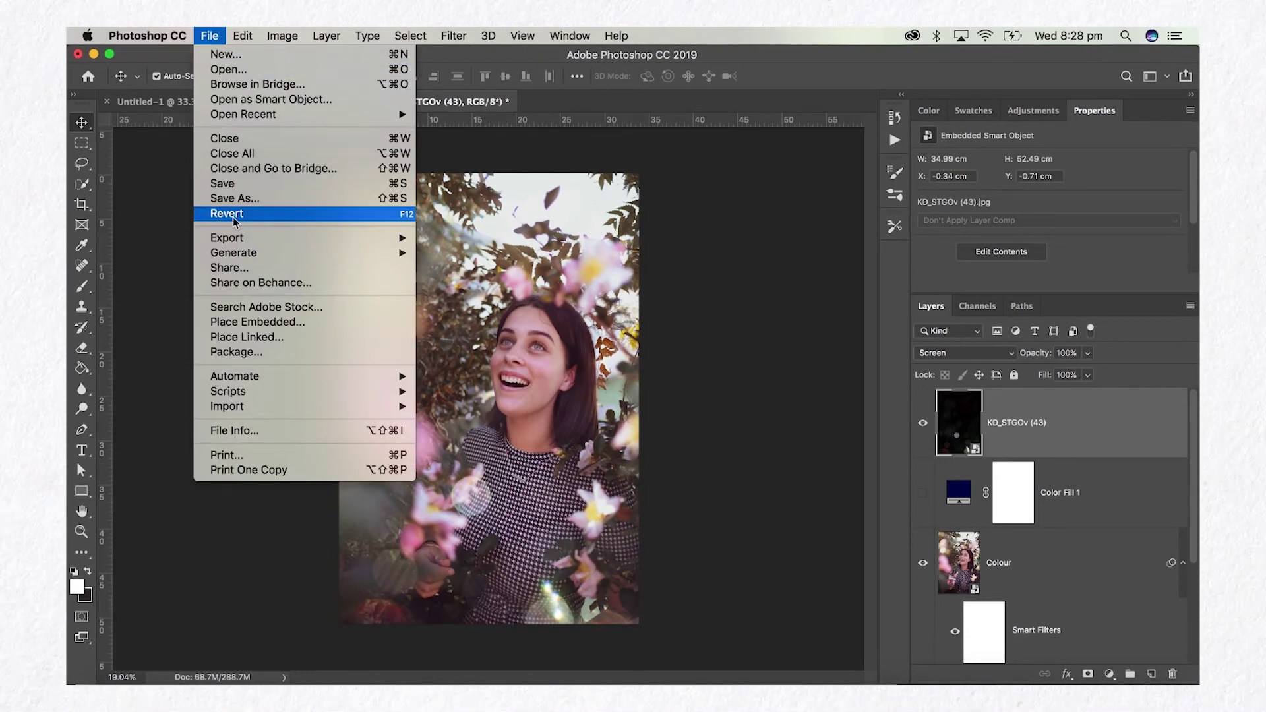
mouse_move(239, 240)
left_click(513, 254)
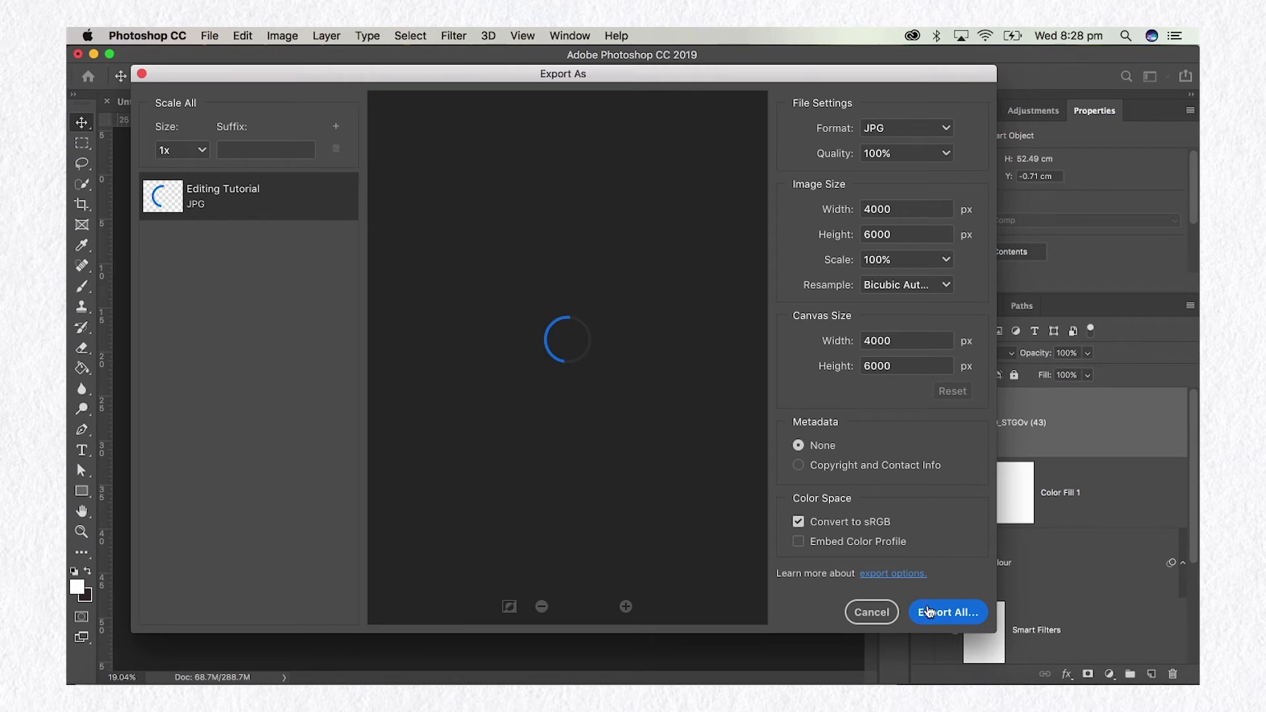
left_click(929, 612)
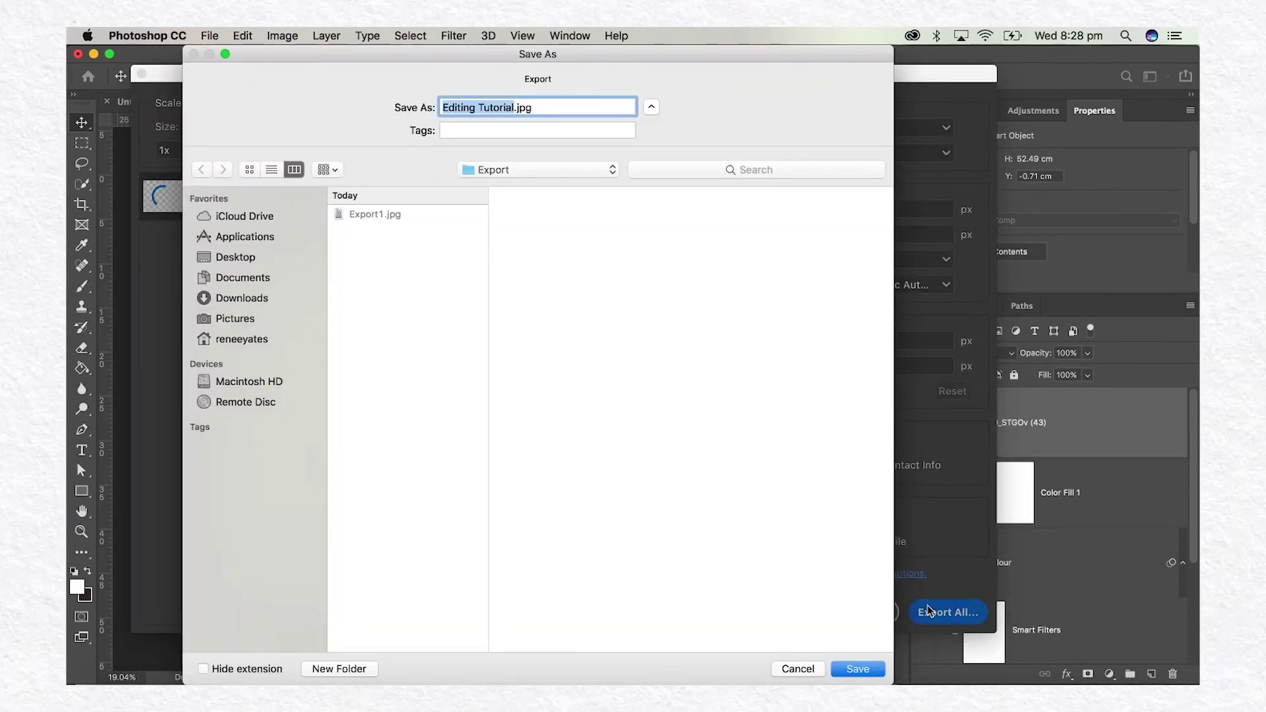
type("Ms")
key("BackSpace")
type("issPri")
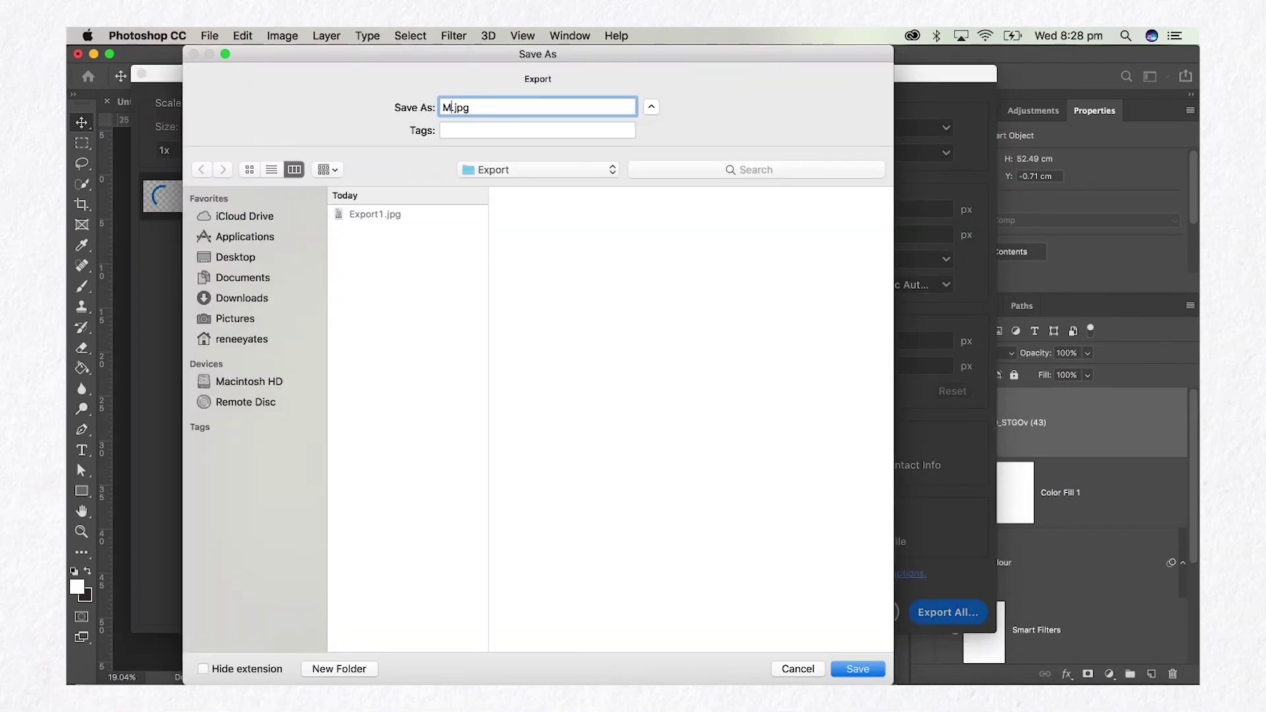
type("ce1")
key("Return")
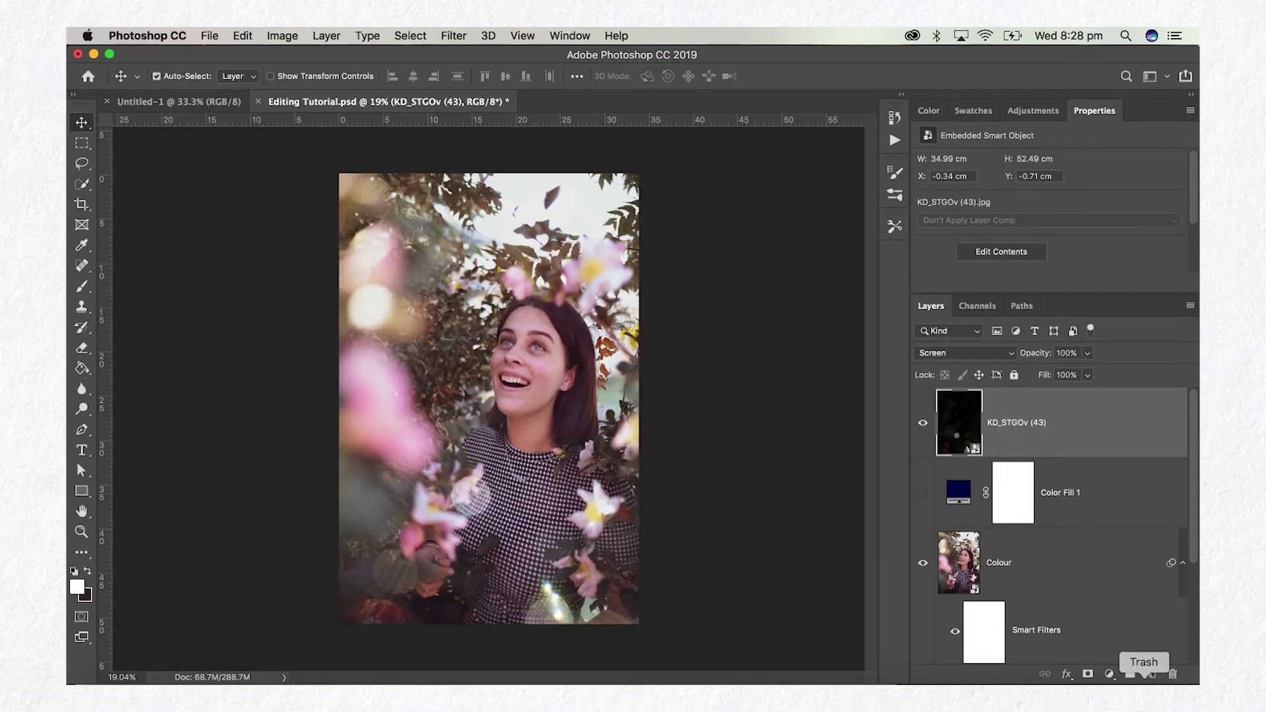
Show the Color Fill 1 layer and export this version as a second JPG, named with the sitter's title and surname plus 2
left_click(923, 495)
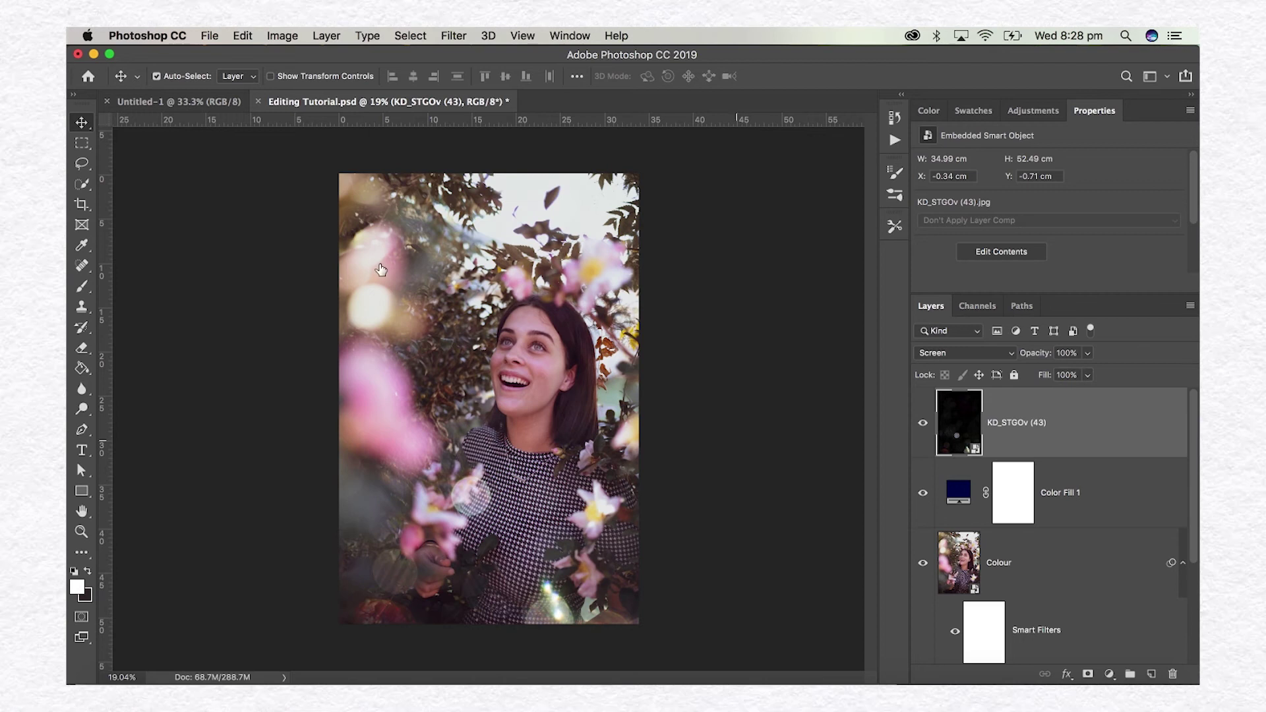
left_click(242, 36)
mouse_move(206, 33)
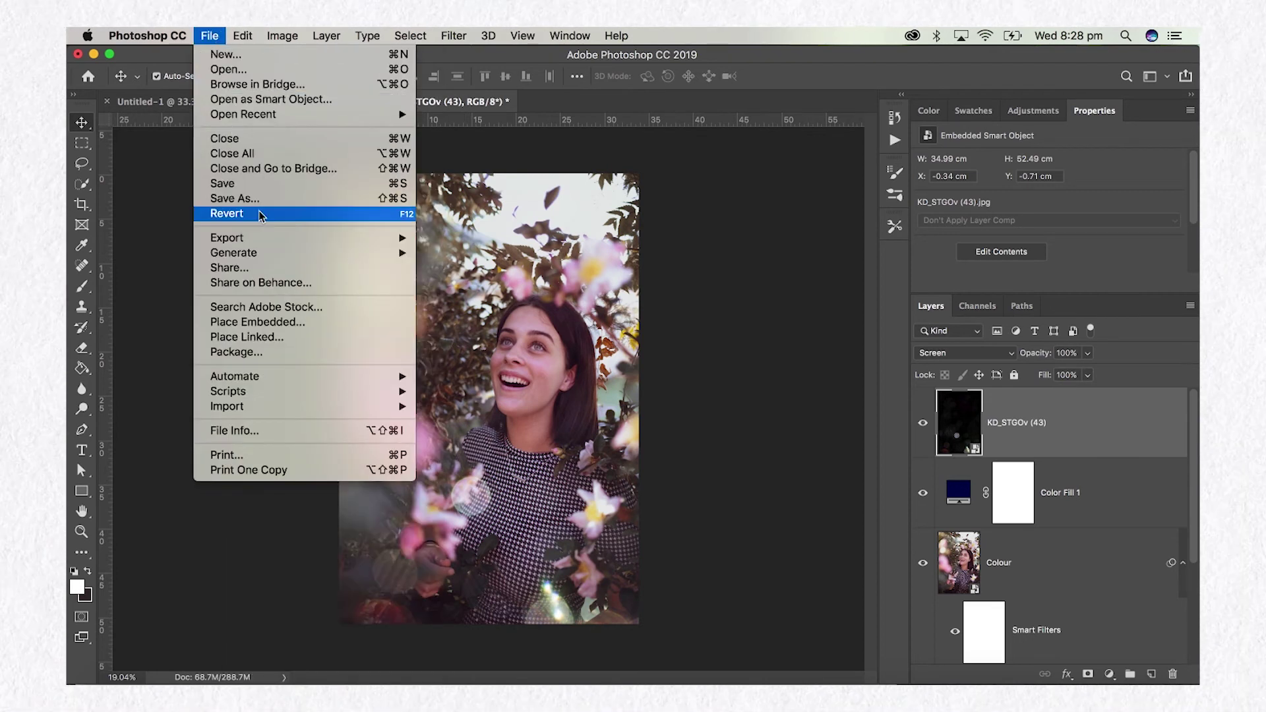
mouse_move(308, 240)
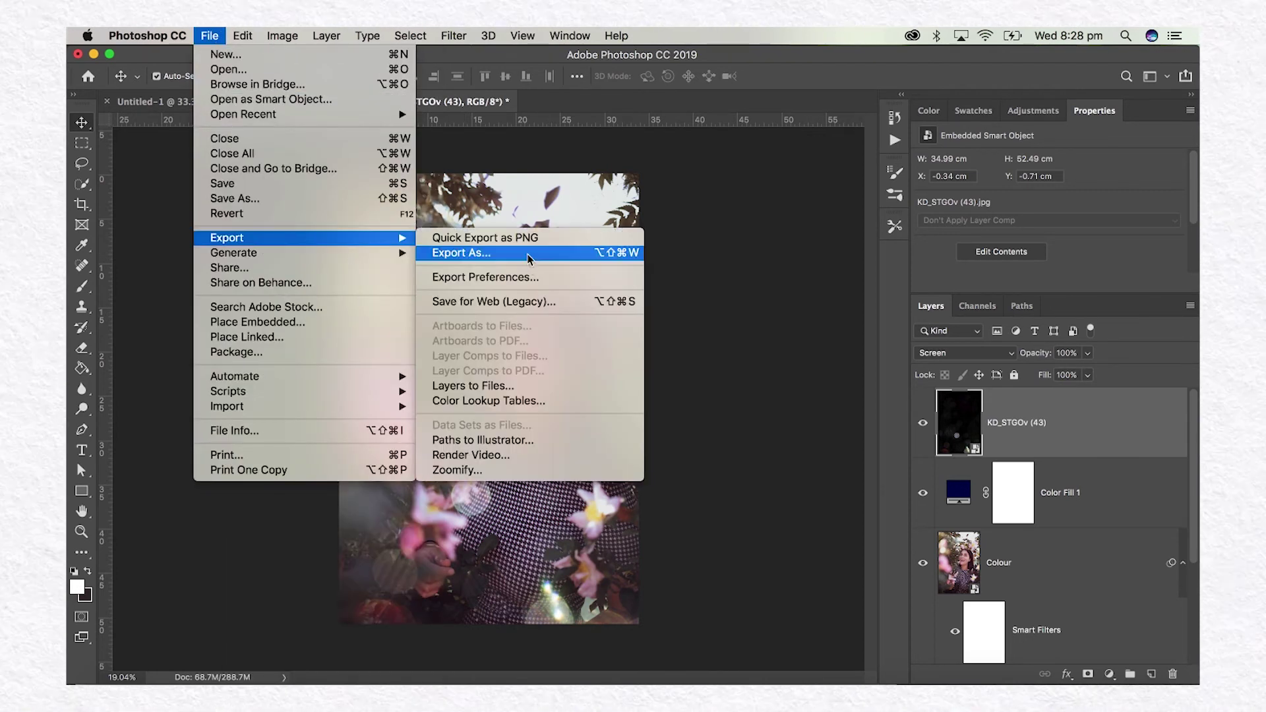
left_click(528, 255)
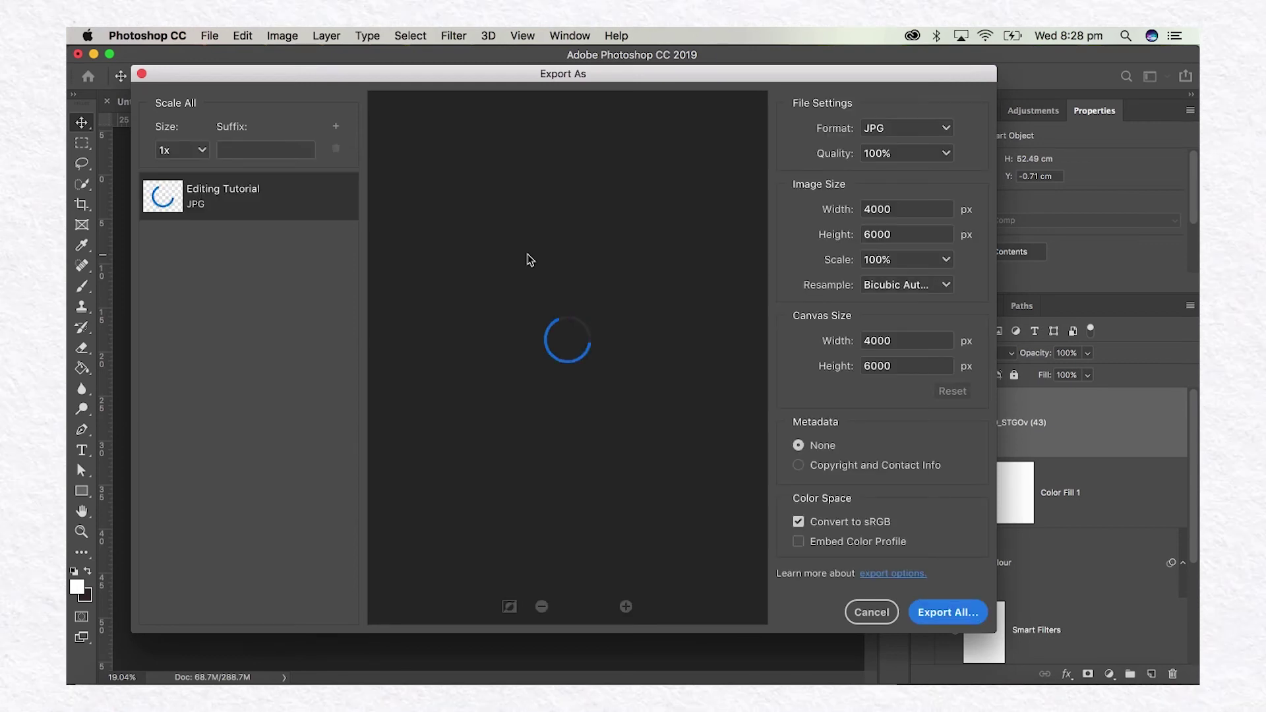
left_click(960, 601)
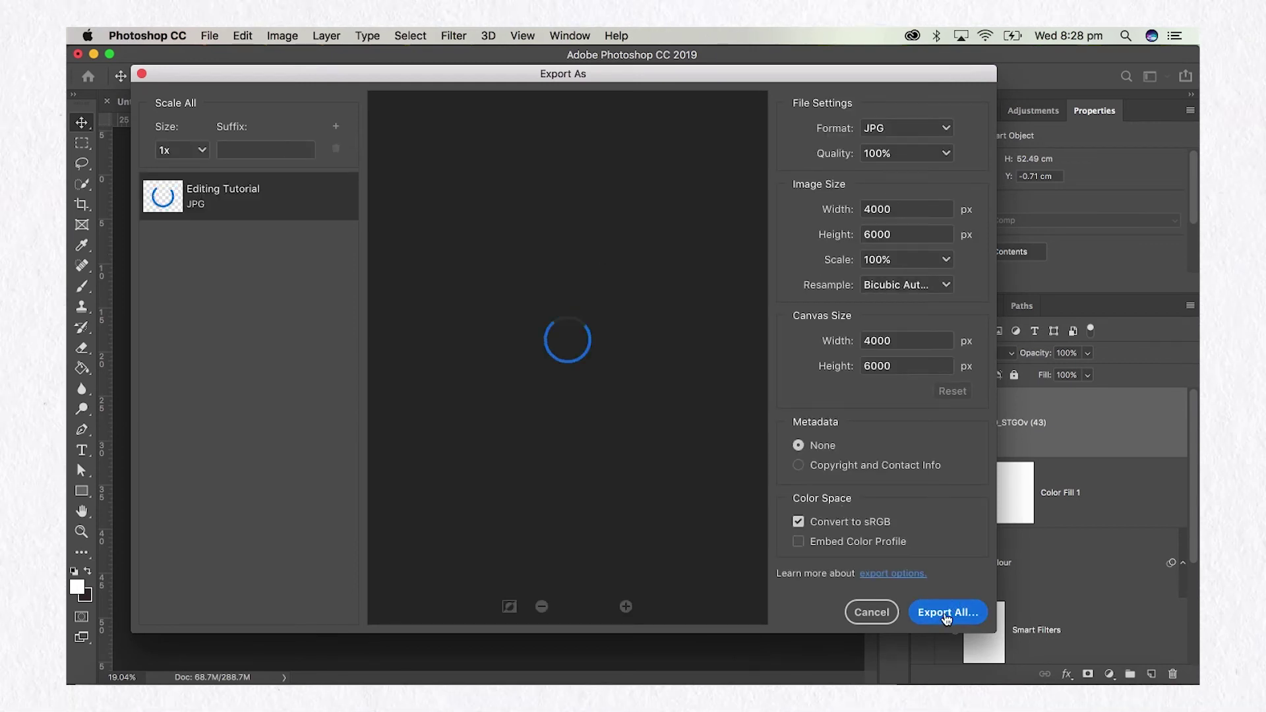
type("Miss Price ")
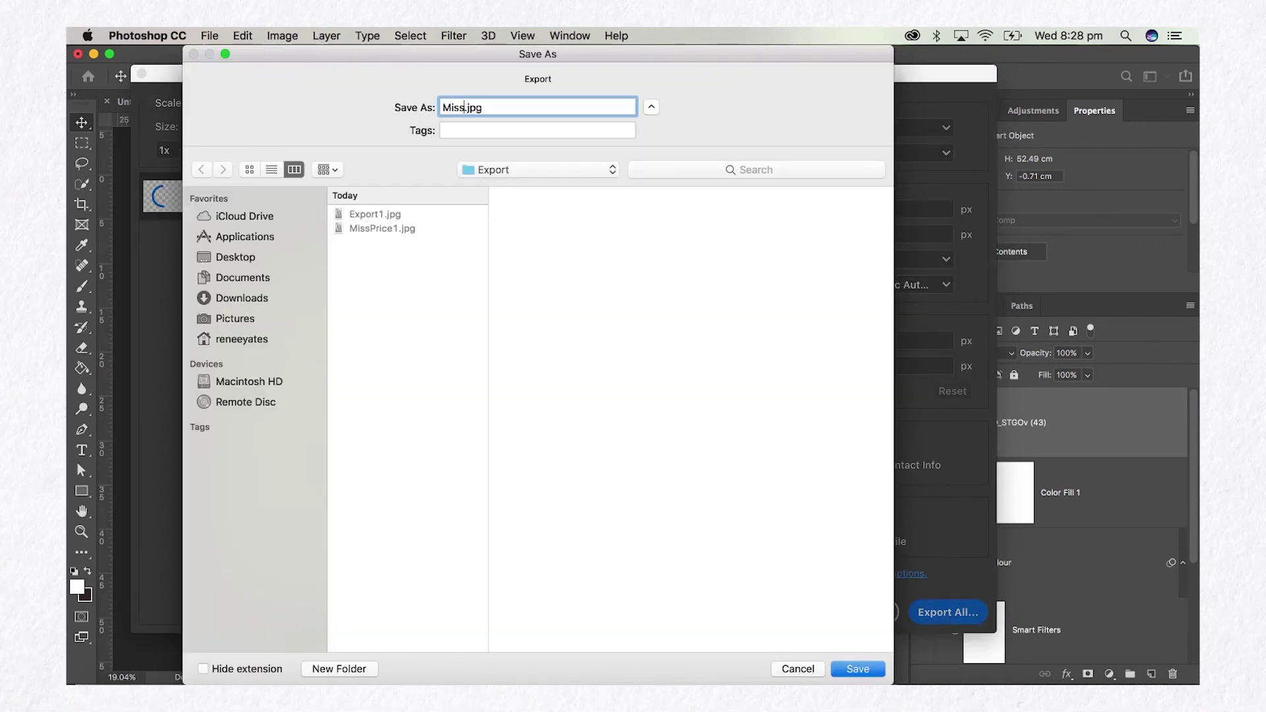
type("2")
key("Return")
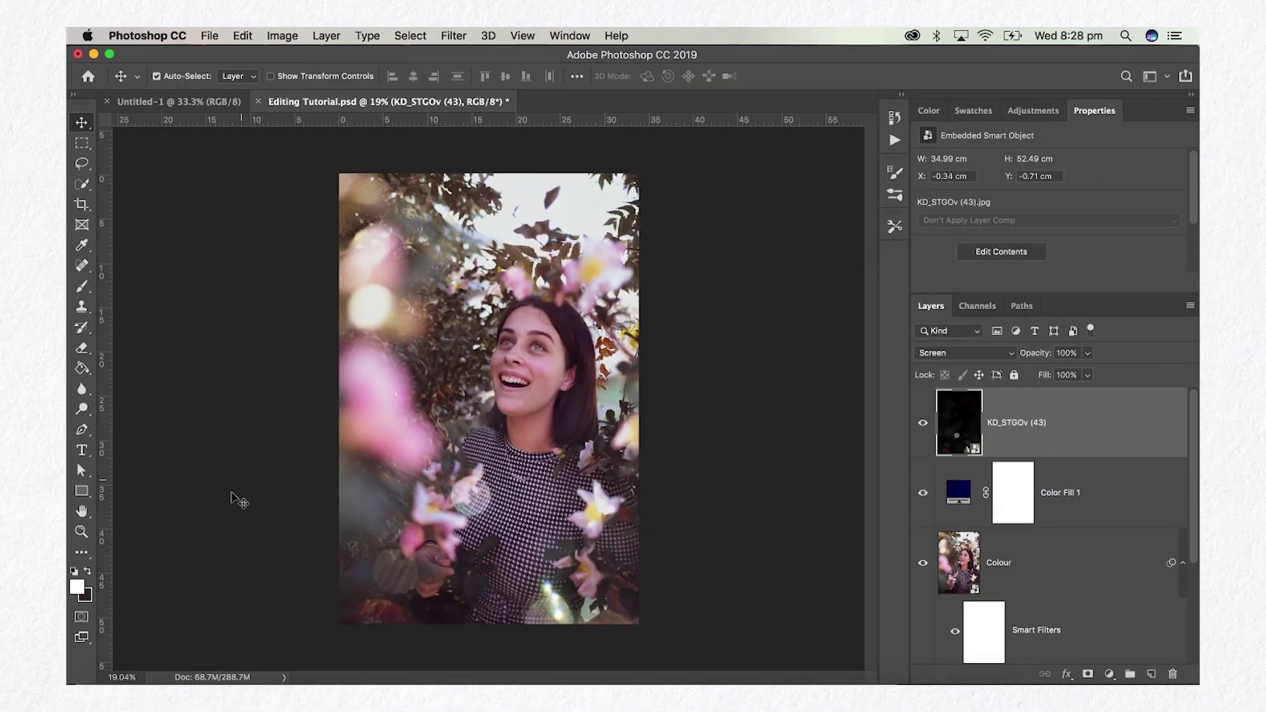
Switch to the Photoshop Edit Tutorial folder in Finder and open both newly exported JPGs from the Export folder in Preview
key("ctrl+Up")
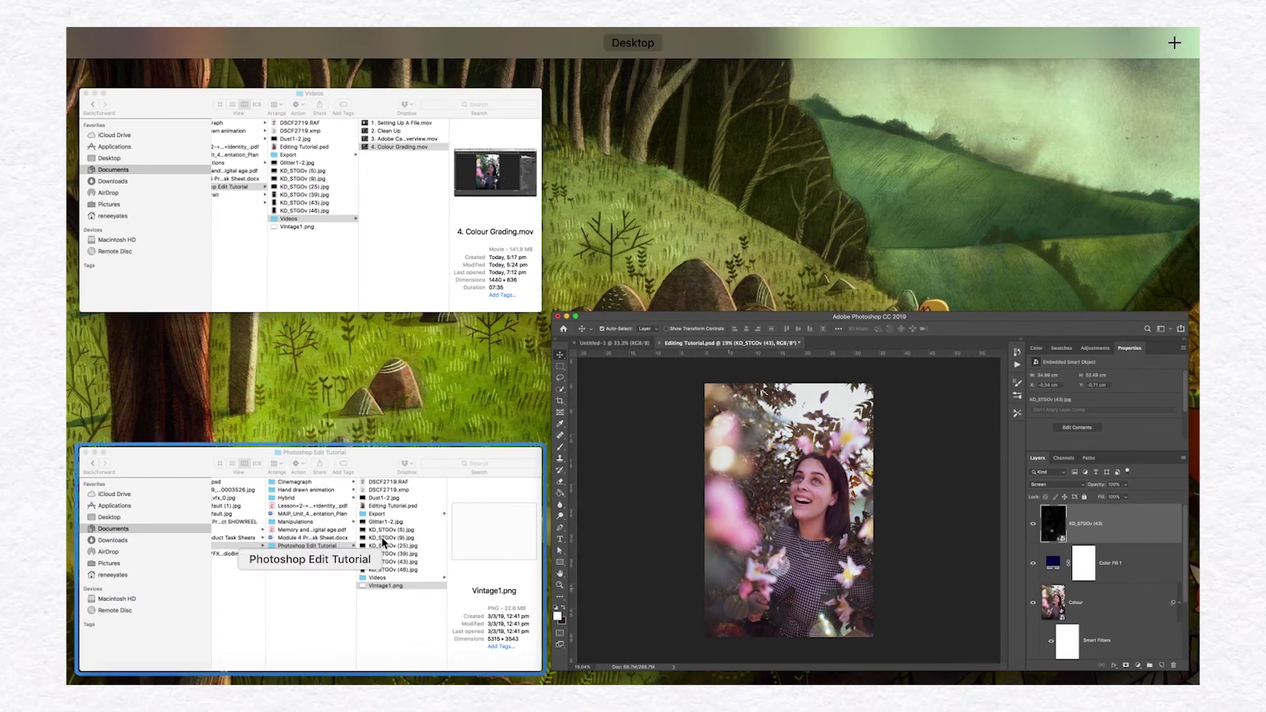
left_click(403, 547)
left_click(602, 420)
double_click(627, 391)
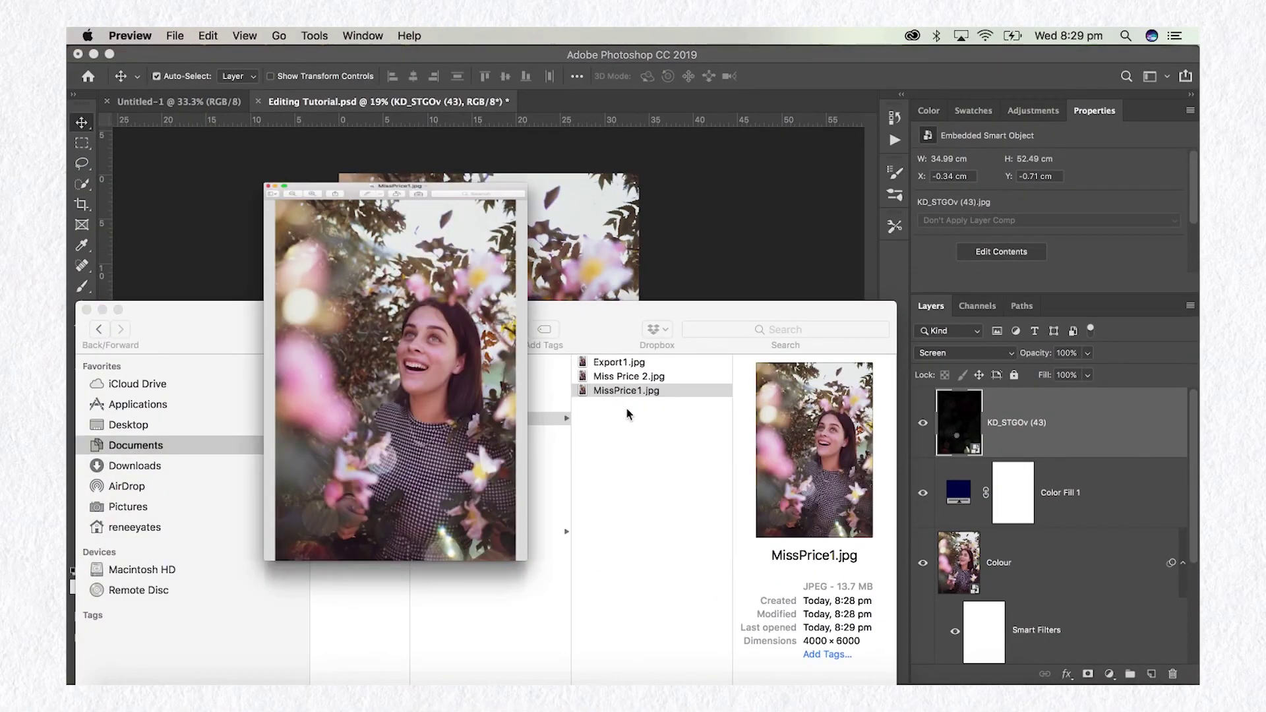
double_click(633, 376)
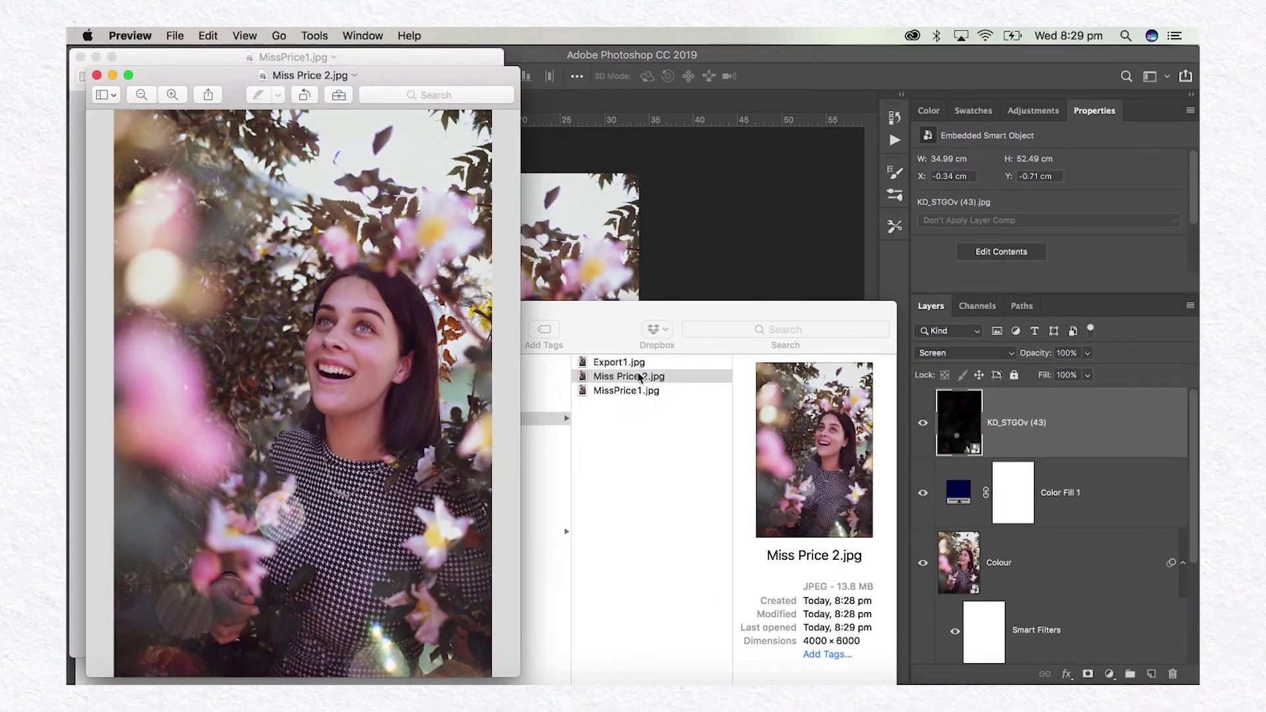
Arrange the two exported images side by side, widening both Preview windows and zooming out so each photo shows in full
left_click_drag(231, 76, 635, 32)
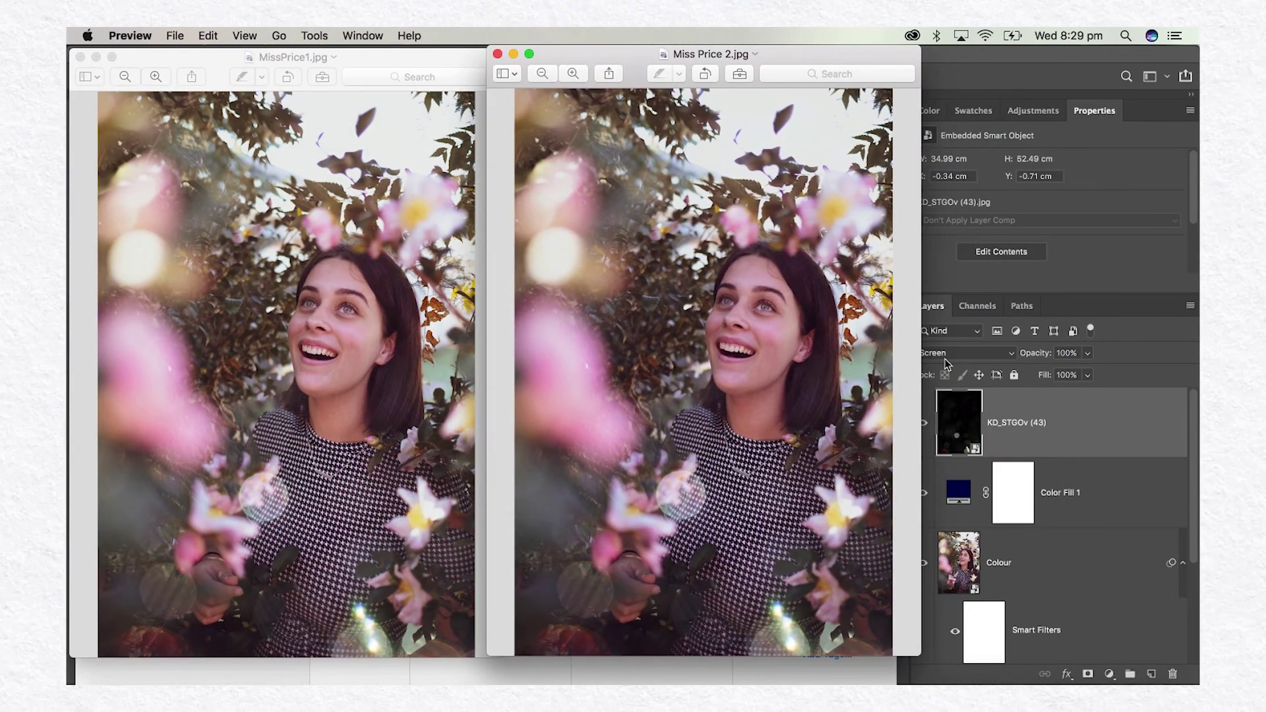
left_click_drag(923, 357, 1145, 382)
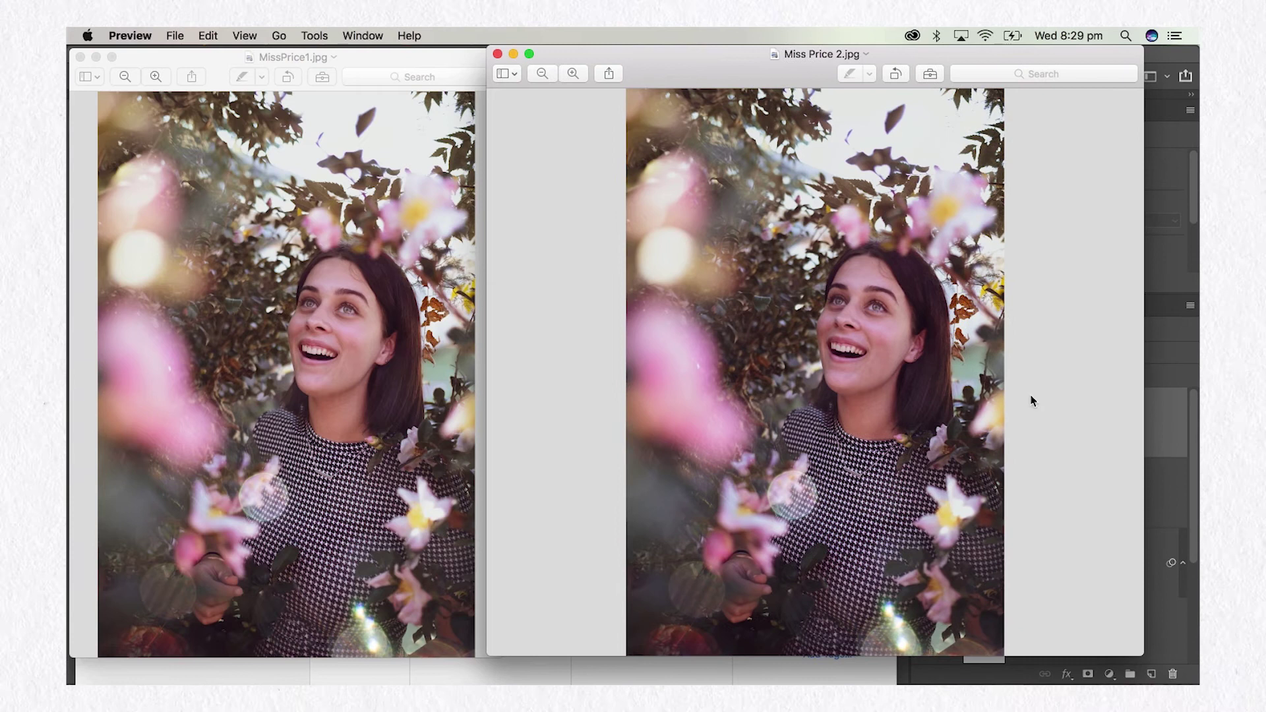
left_click(476, 442)
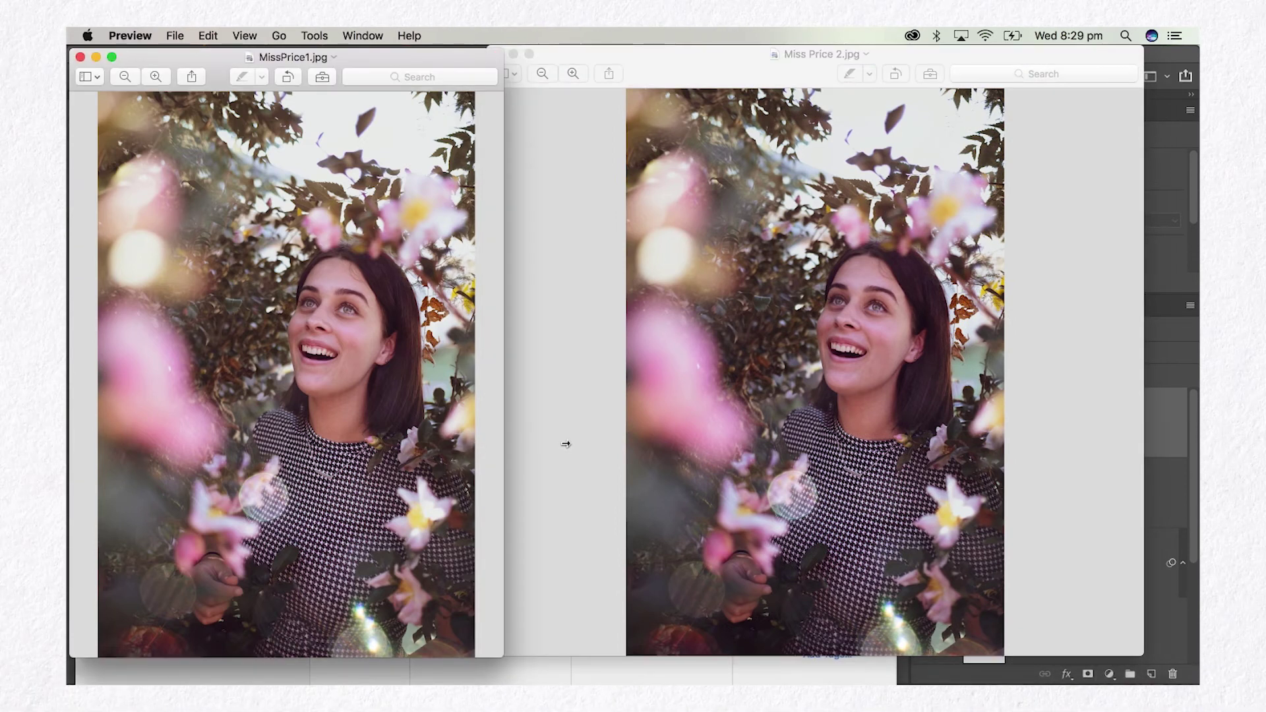
key("super+minus")
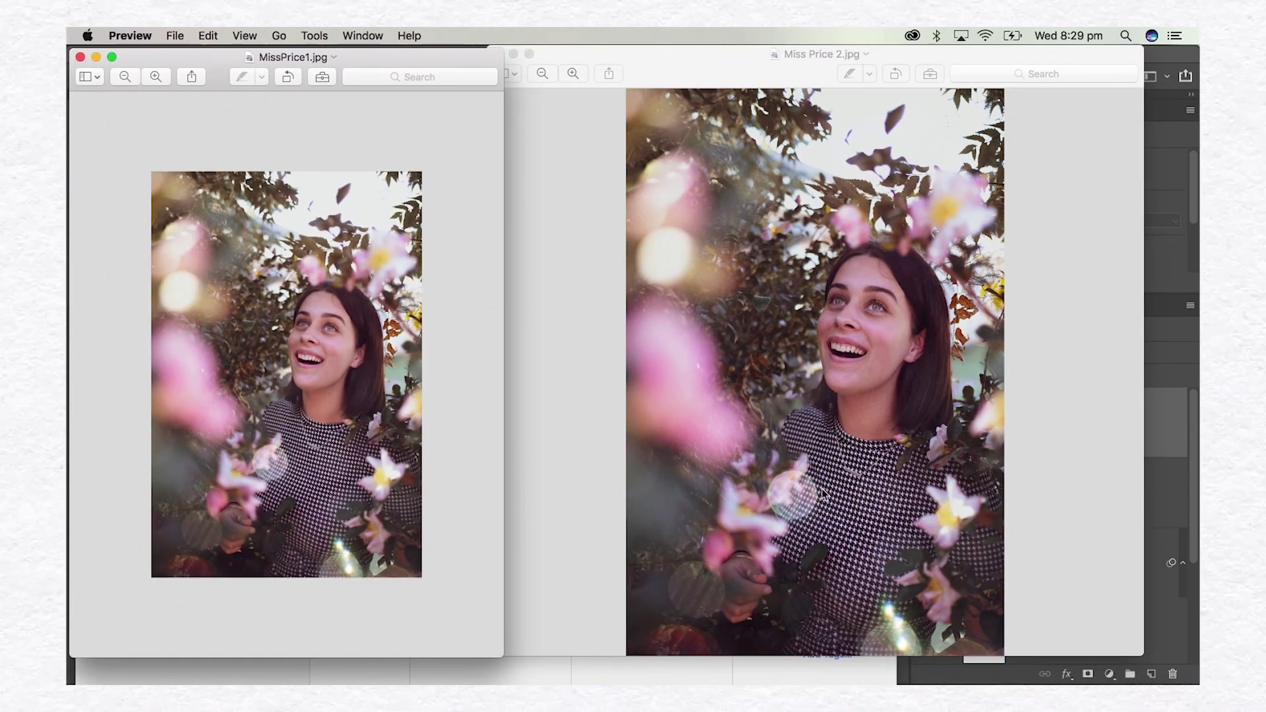
left_click(613, 479)
key("super+minus")
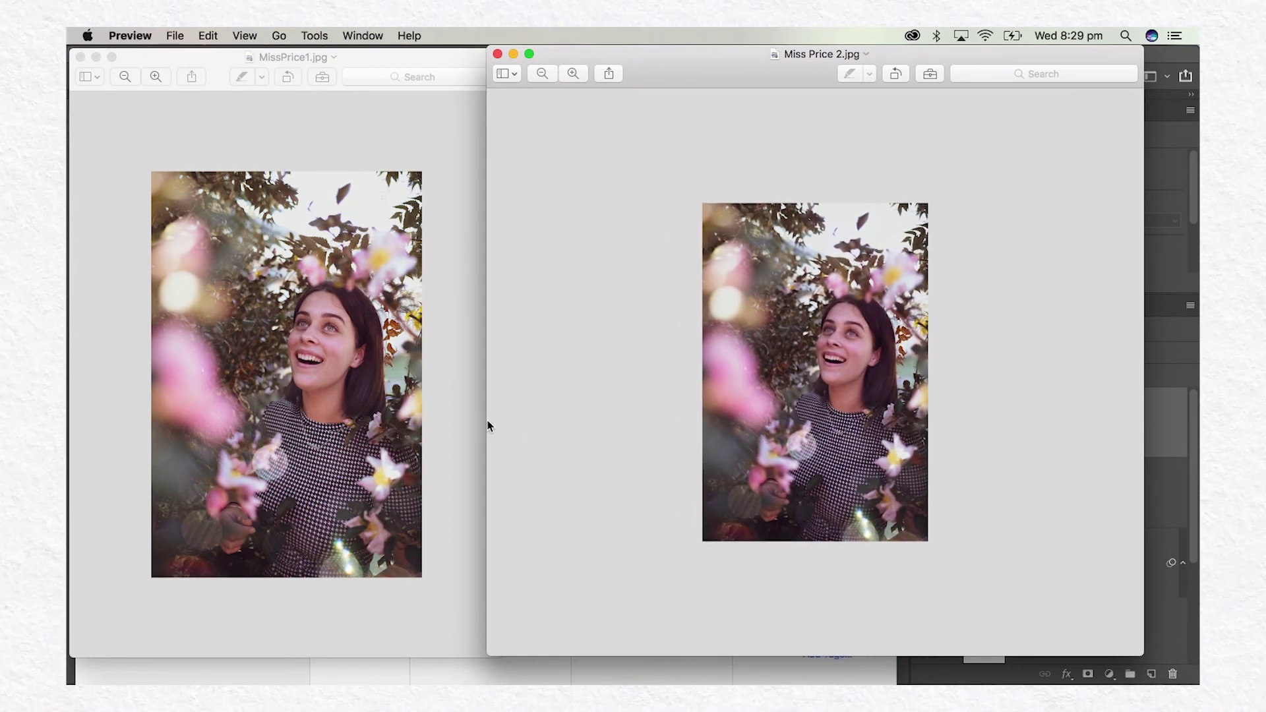
left_click_drag(489, 421, 666, 416)
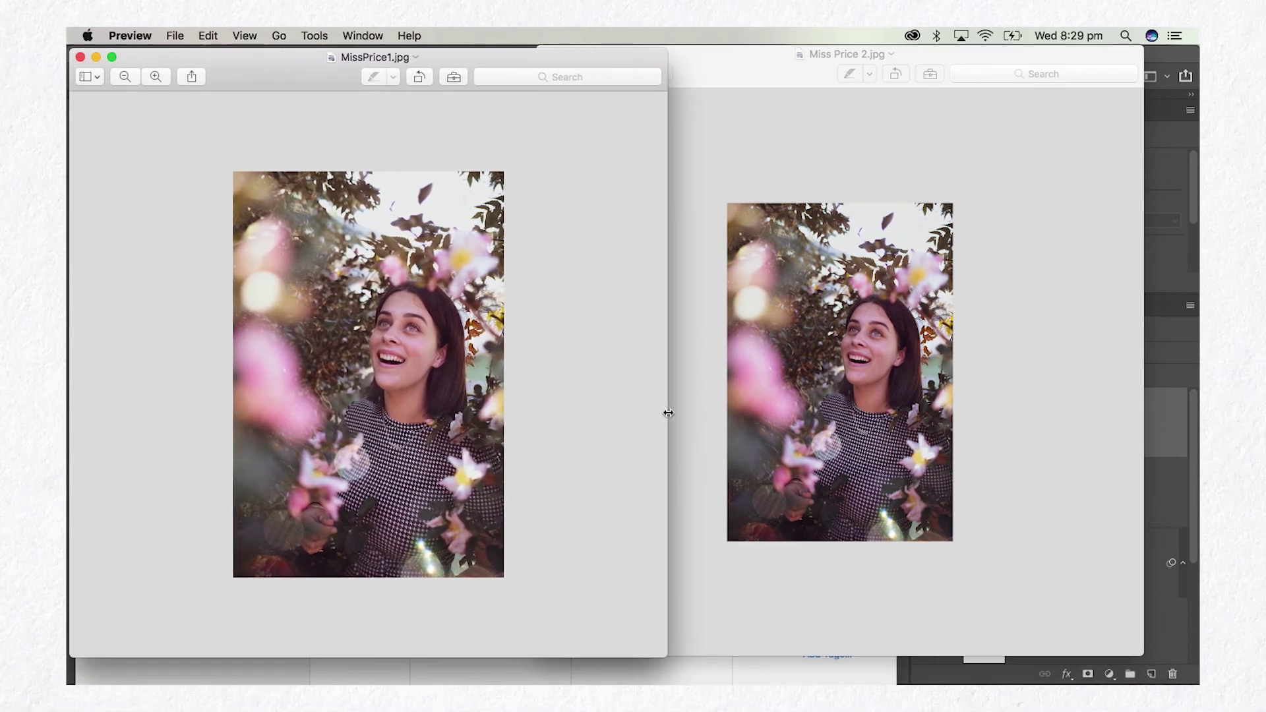
Enlarge both exported photos and compare the versions with and without the navy fill, alternating between the two windows
key("super+plus")
left_click(906, 405)
key("super+plus")
left_click(119, 321)
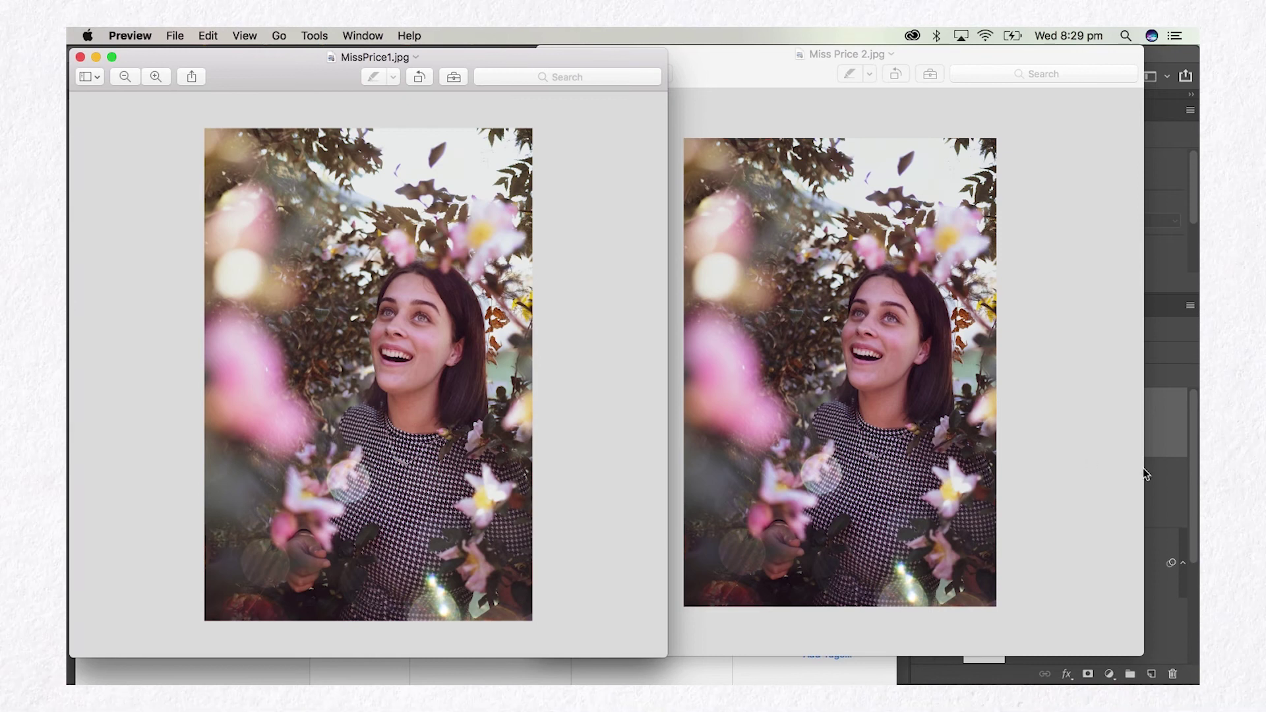
left_click(1111, 462)
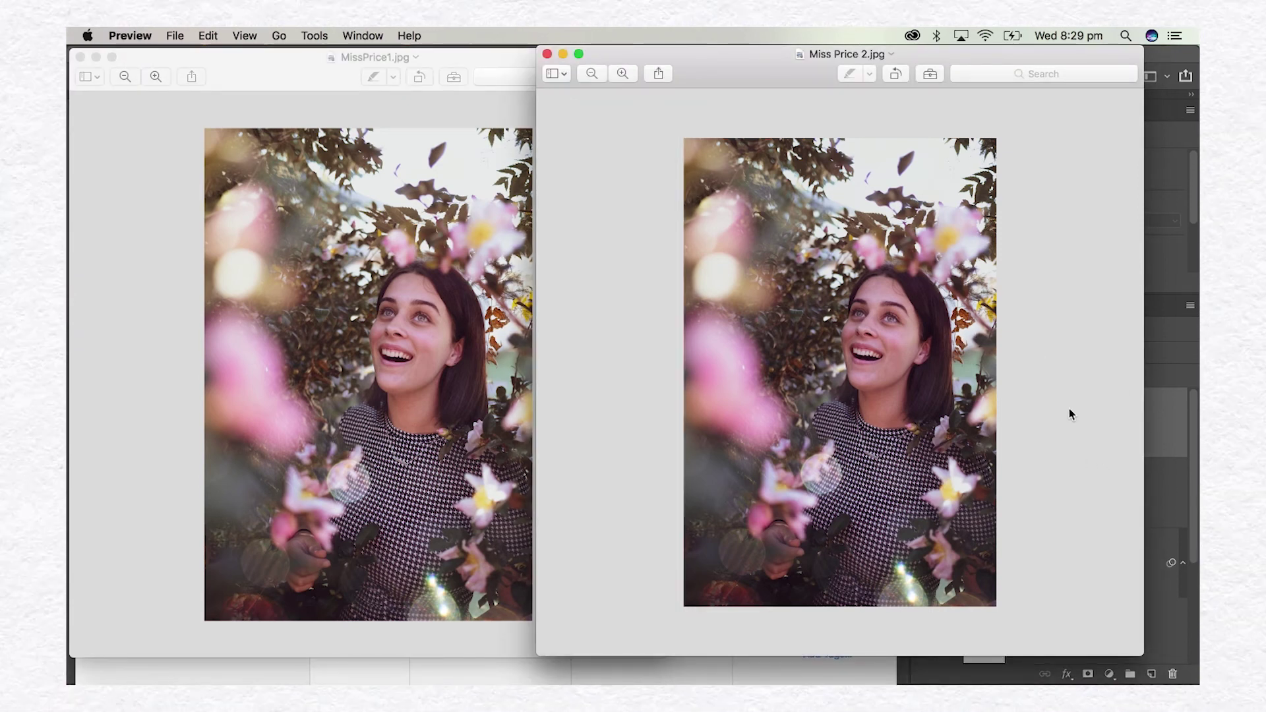
left_click(193, 394)
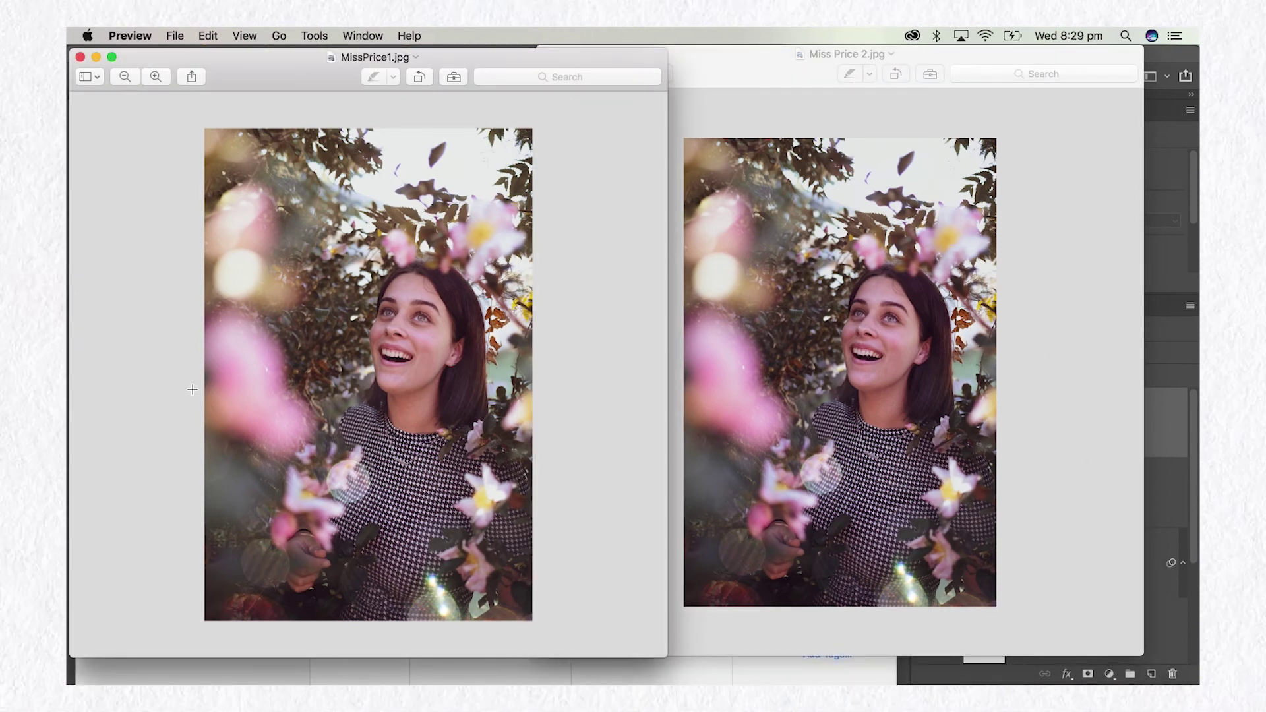